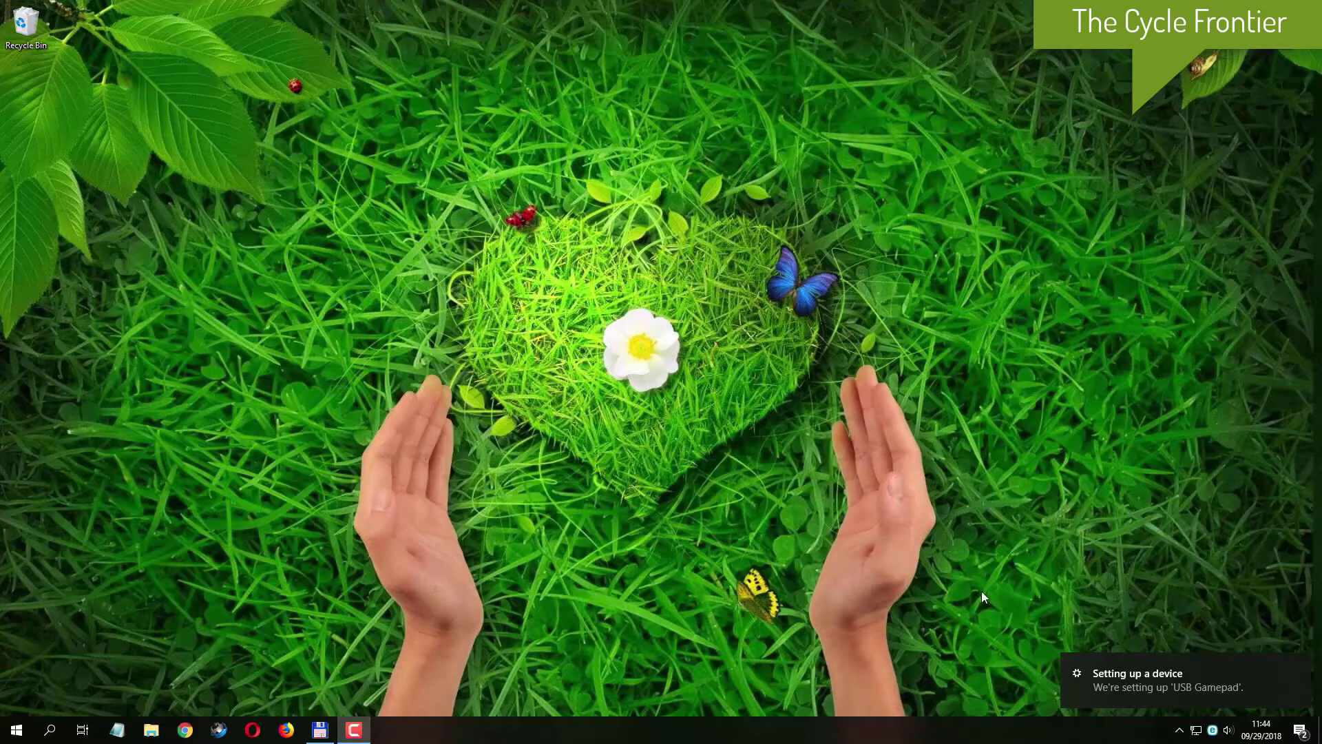
Step: Check the connected USB Gamepad in the Windows Bluetooth & other devices settings
{"action": "left_click", "coordinate": [1119, 676]}
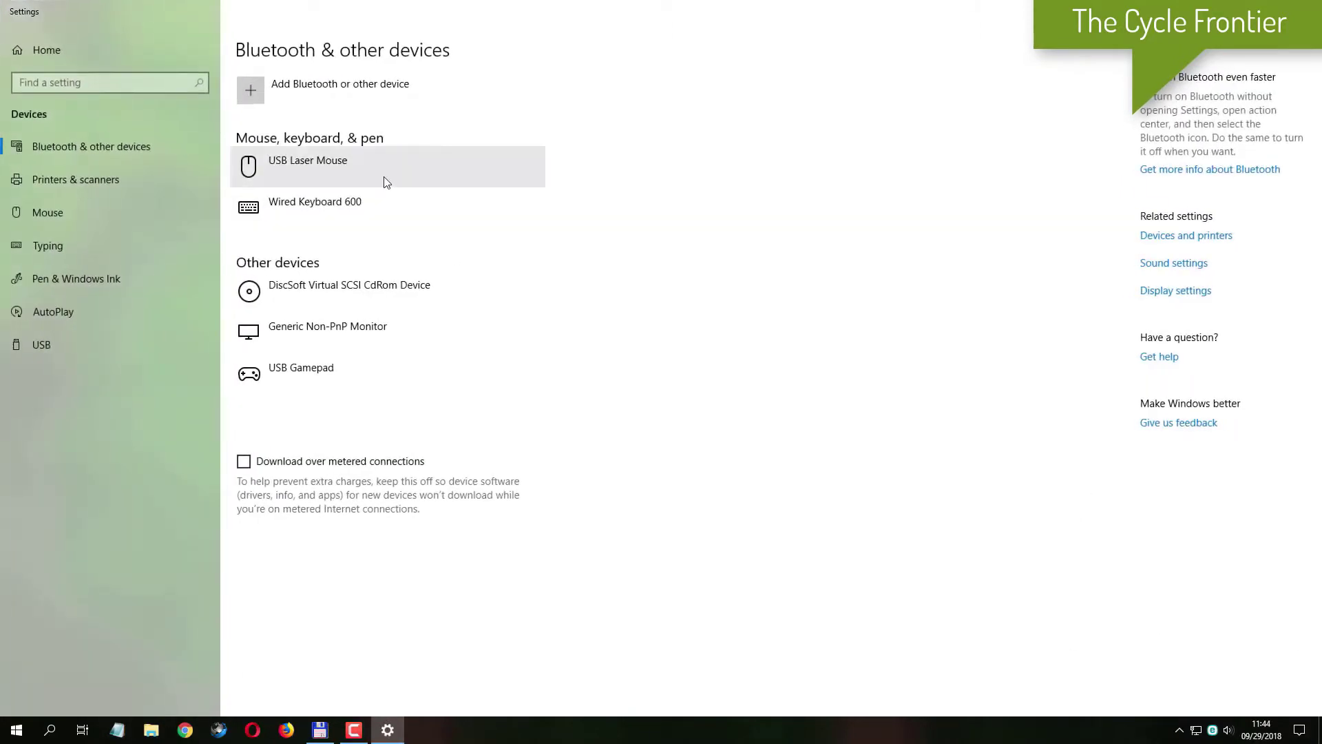
{"action": "left_click", "coordinate": [374, 369]}
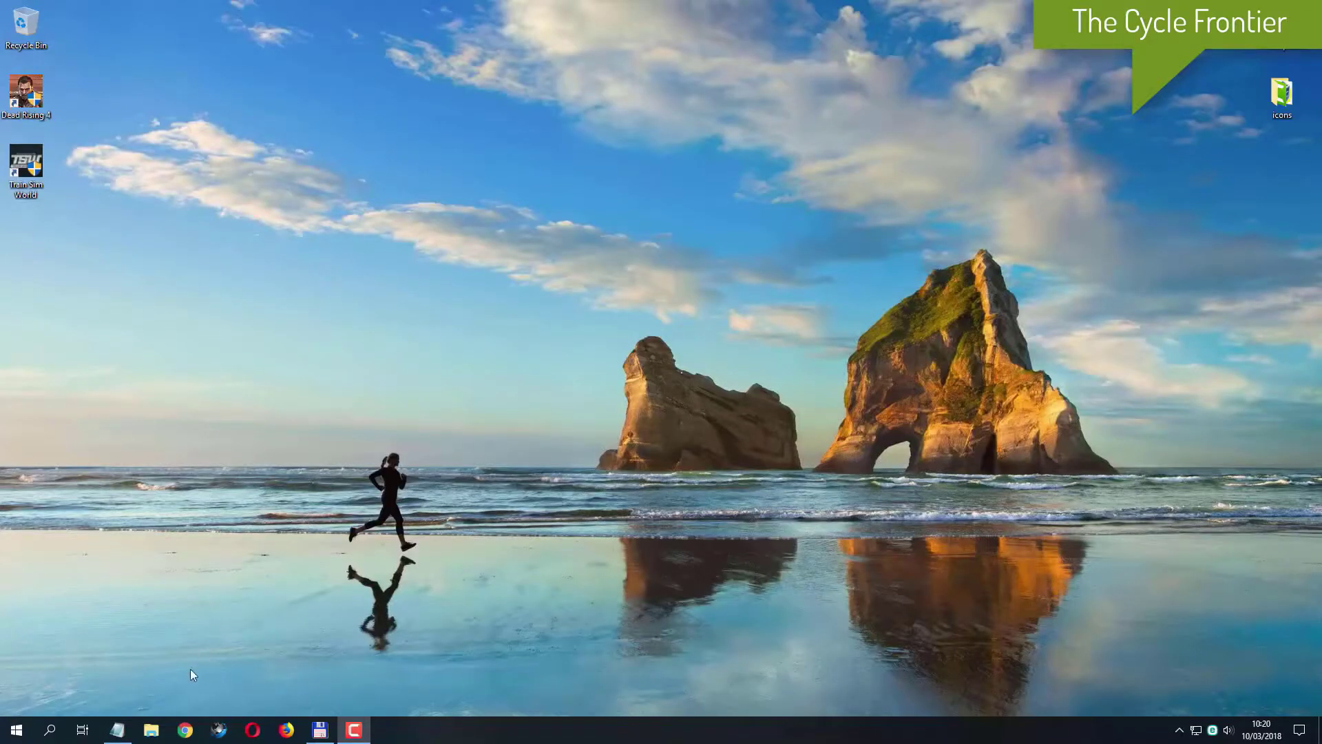
Step: Open the Downloads folder in File Explorer, select the x360ce_x64 archive and reposition the window to uncover the desktop shortcuts
{"action": "left_click", "coordinate": [152, 731]}
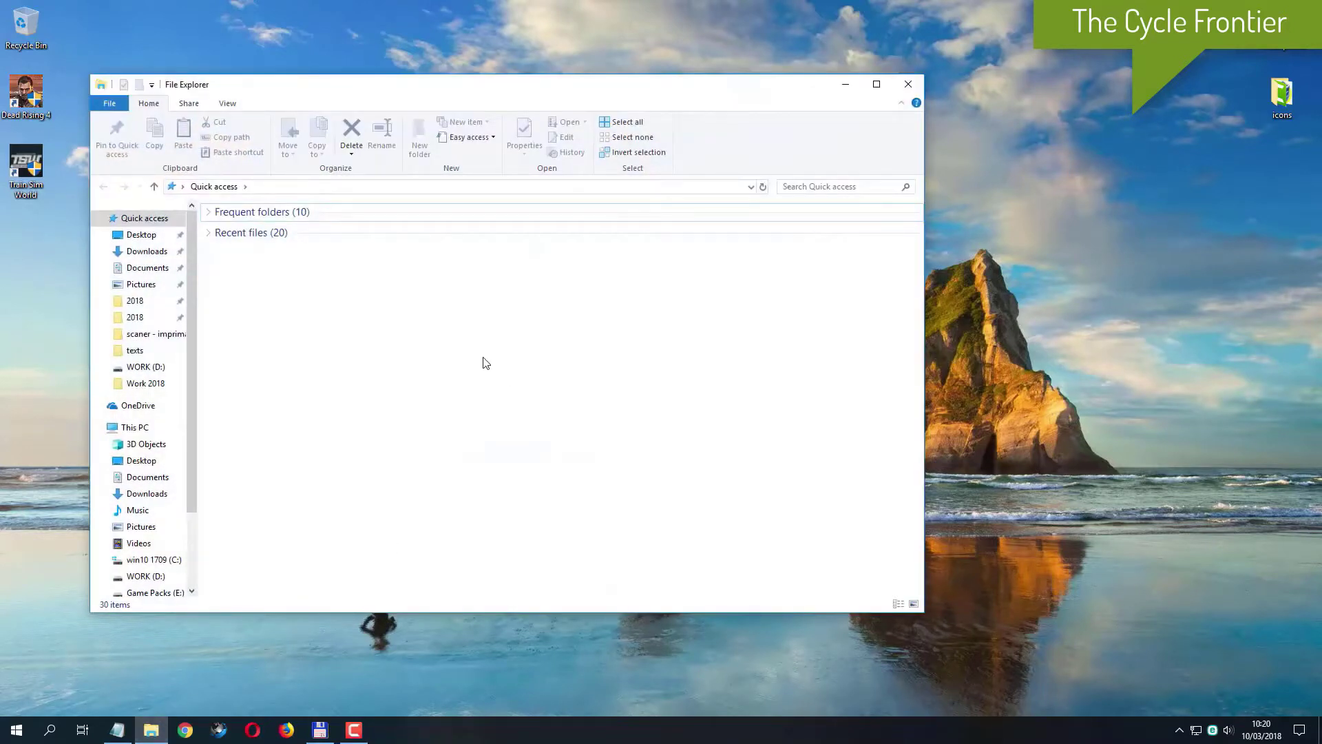
{"action": "left_click", "coordinate": [157, 254]}
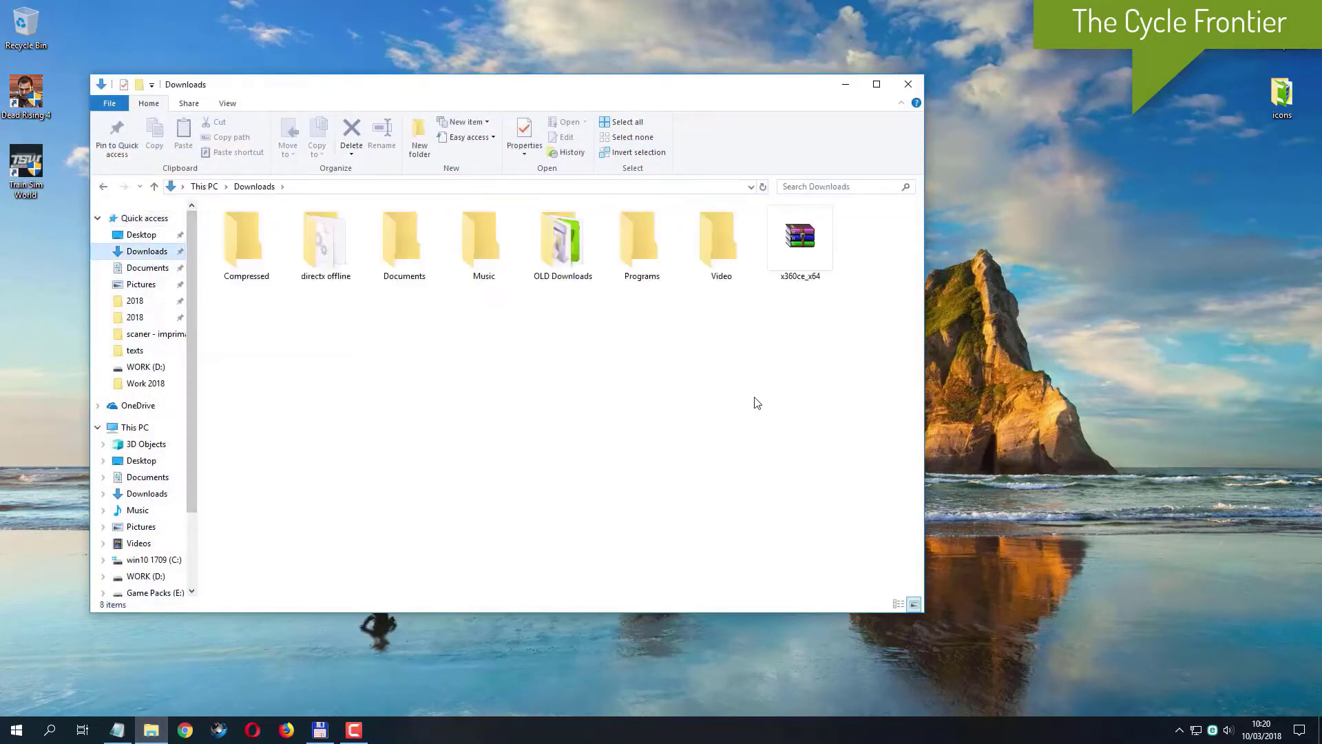
{"action": "left_click", "coordinate": [800, 243]}
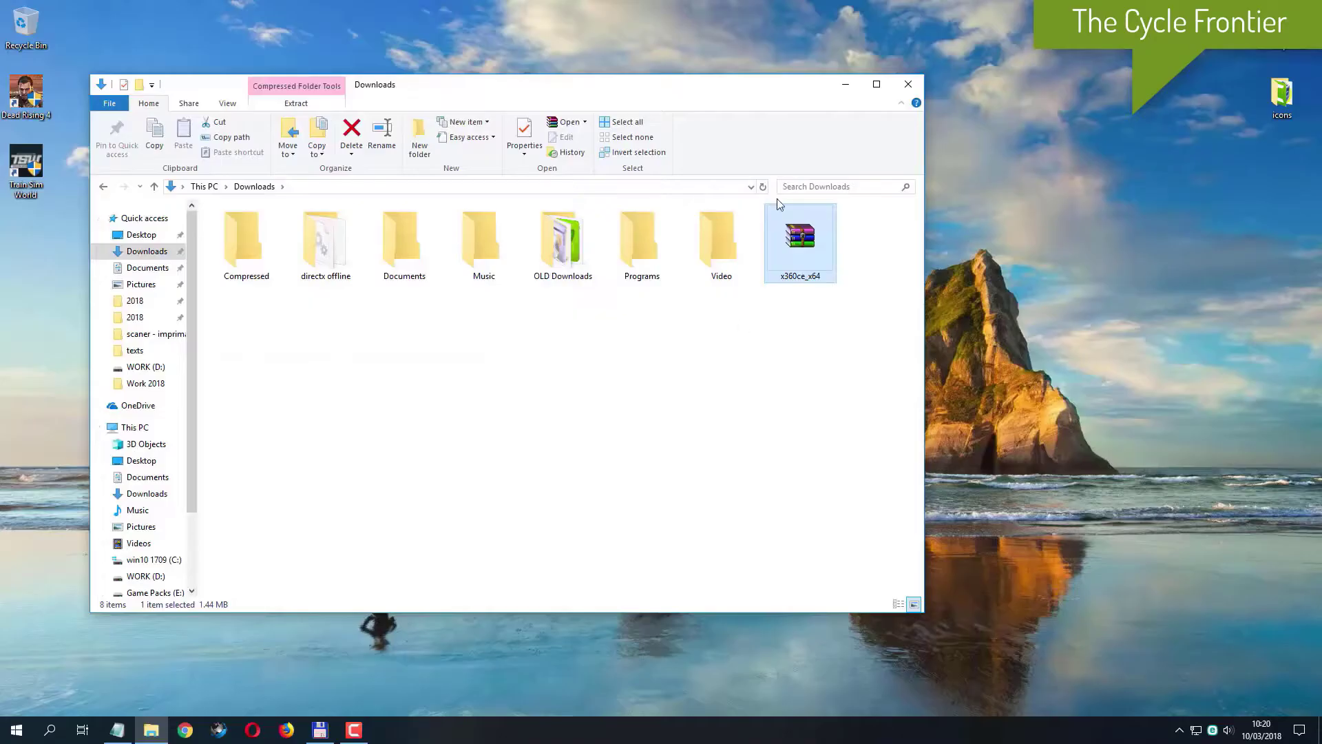
{"action": "left_click_drag", "start_coordinate": [739, 86], "coordinate": [815, 26]}
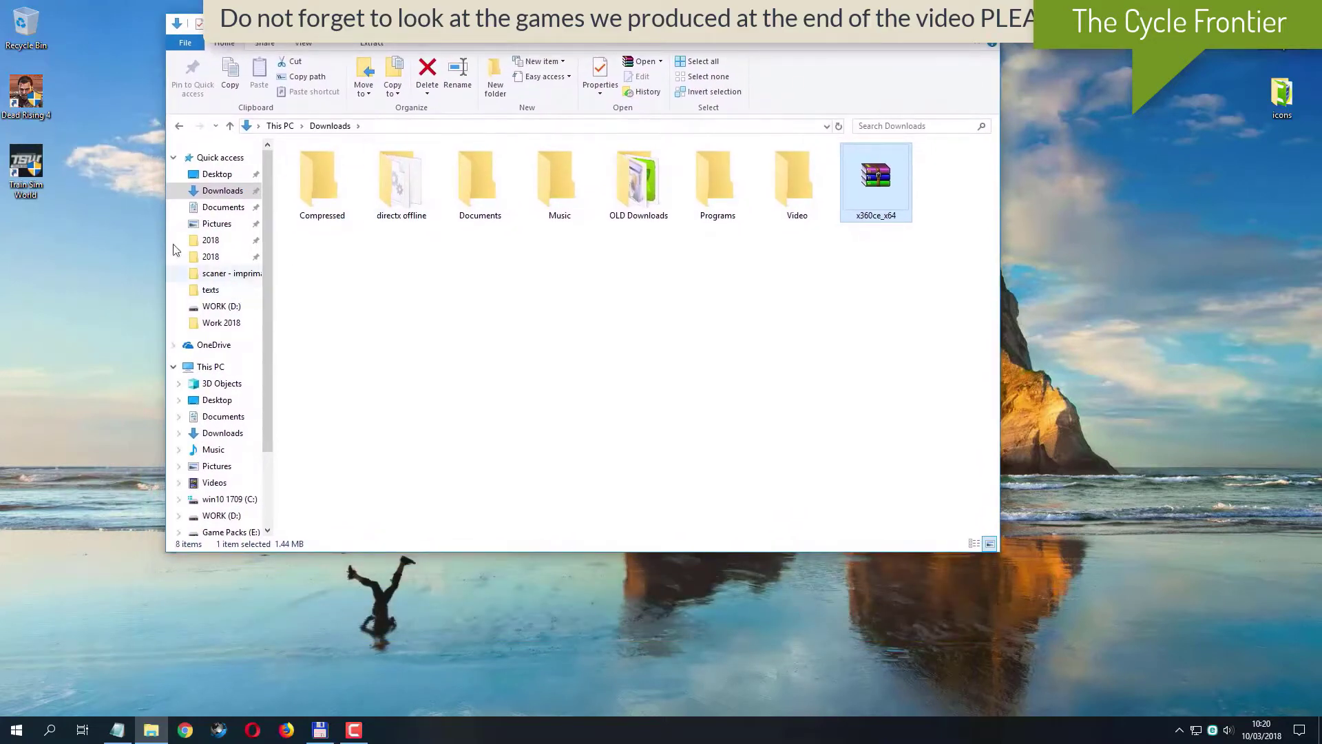
Step: Open the file location of the Dead Rising 4 desktop shortcut and place its window so the archive in Downloads stays visible
{"action": "left_click", "coordinate": [27, 103]}
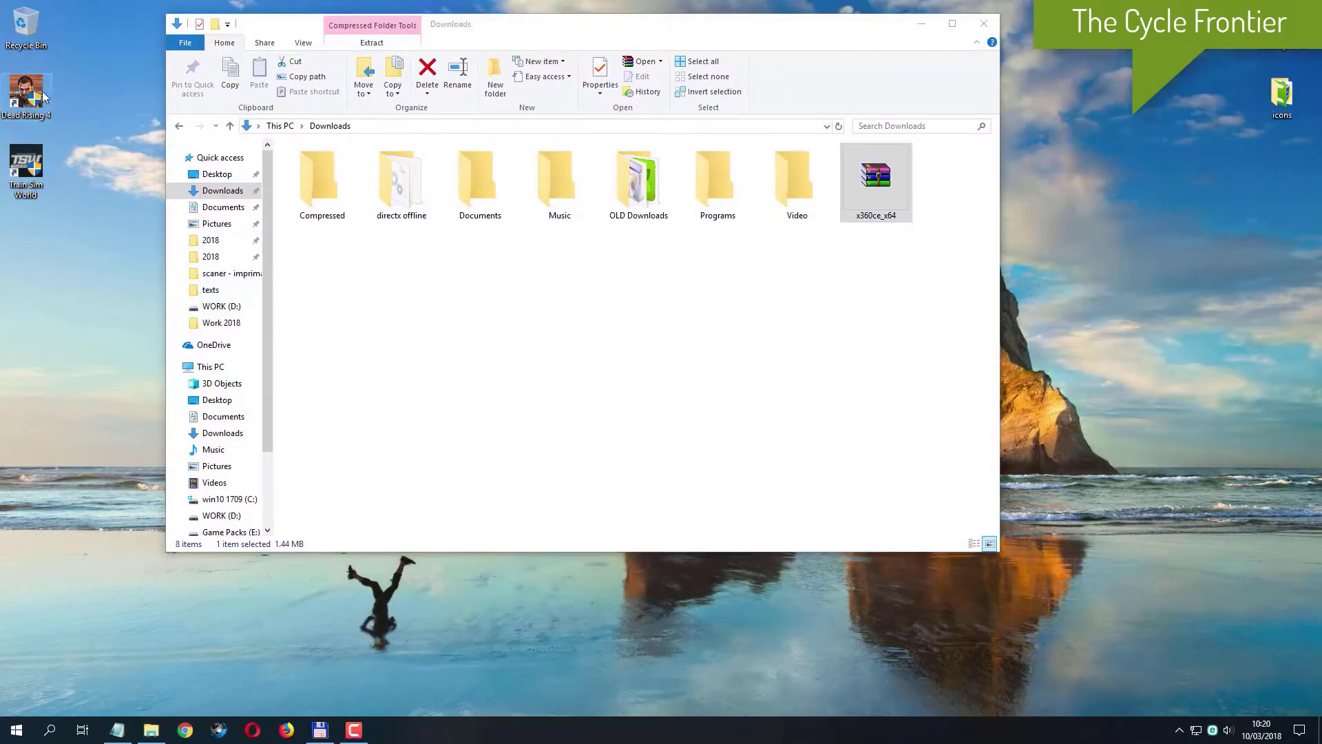
{"action": "right_click", "coordinate": [37, 98]}
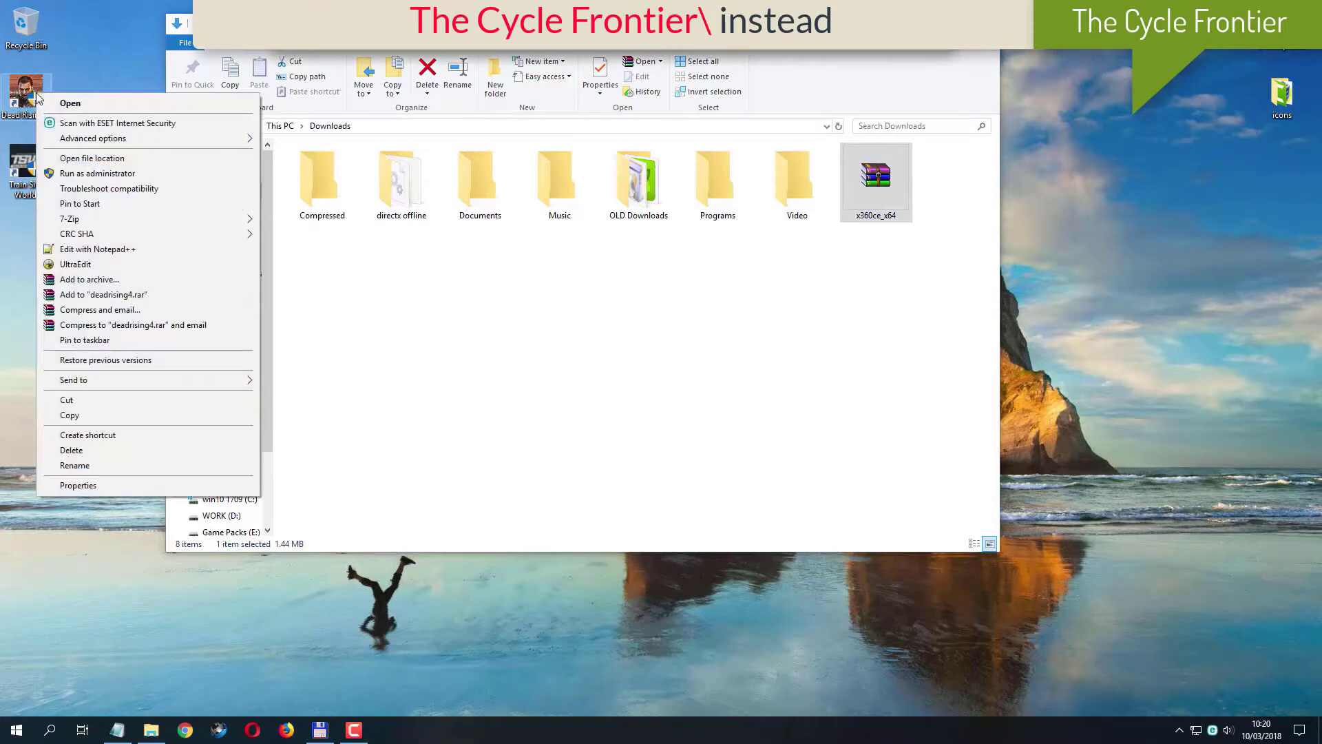
{"action": "left_click", "coordinate": [105, 159]}
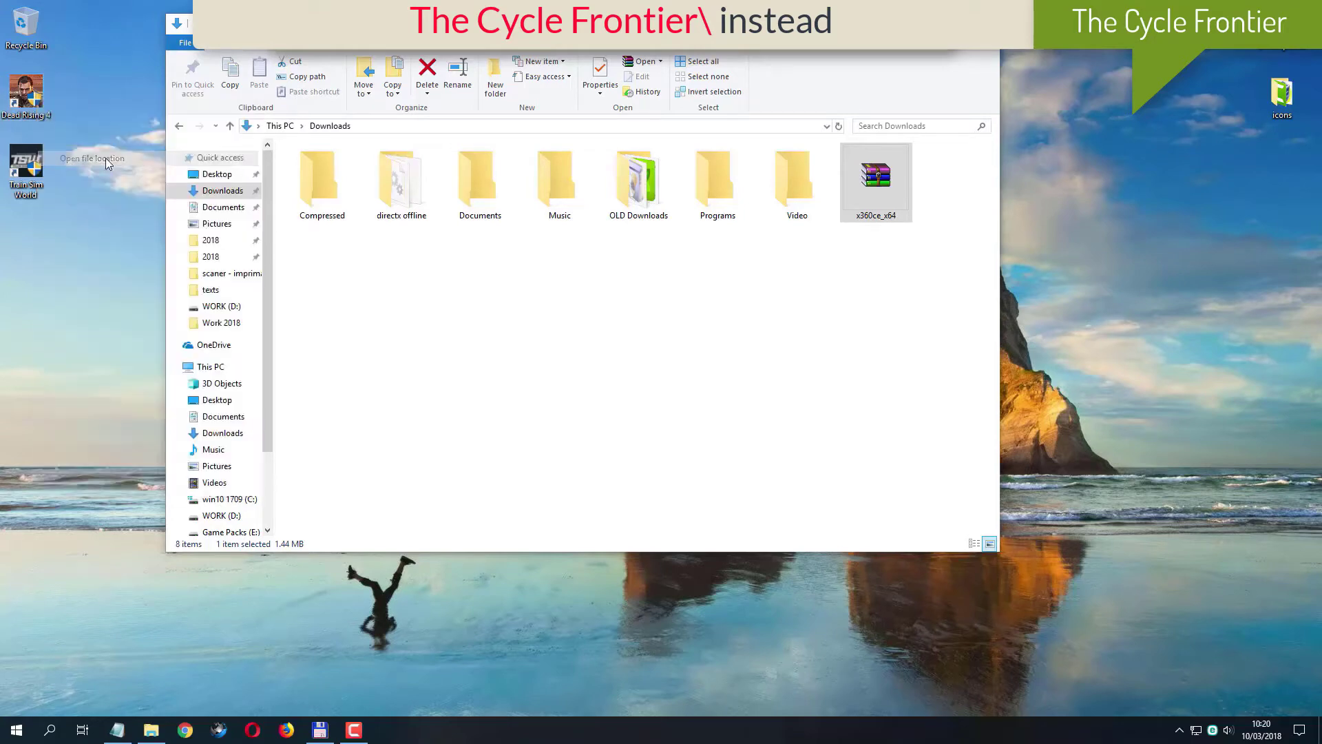
{"action": "left_click_drag", "start_coordinate": [562, 60], "coordinate": [772, 264]}
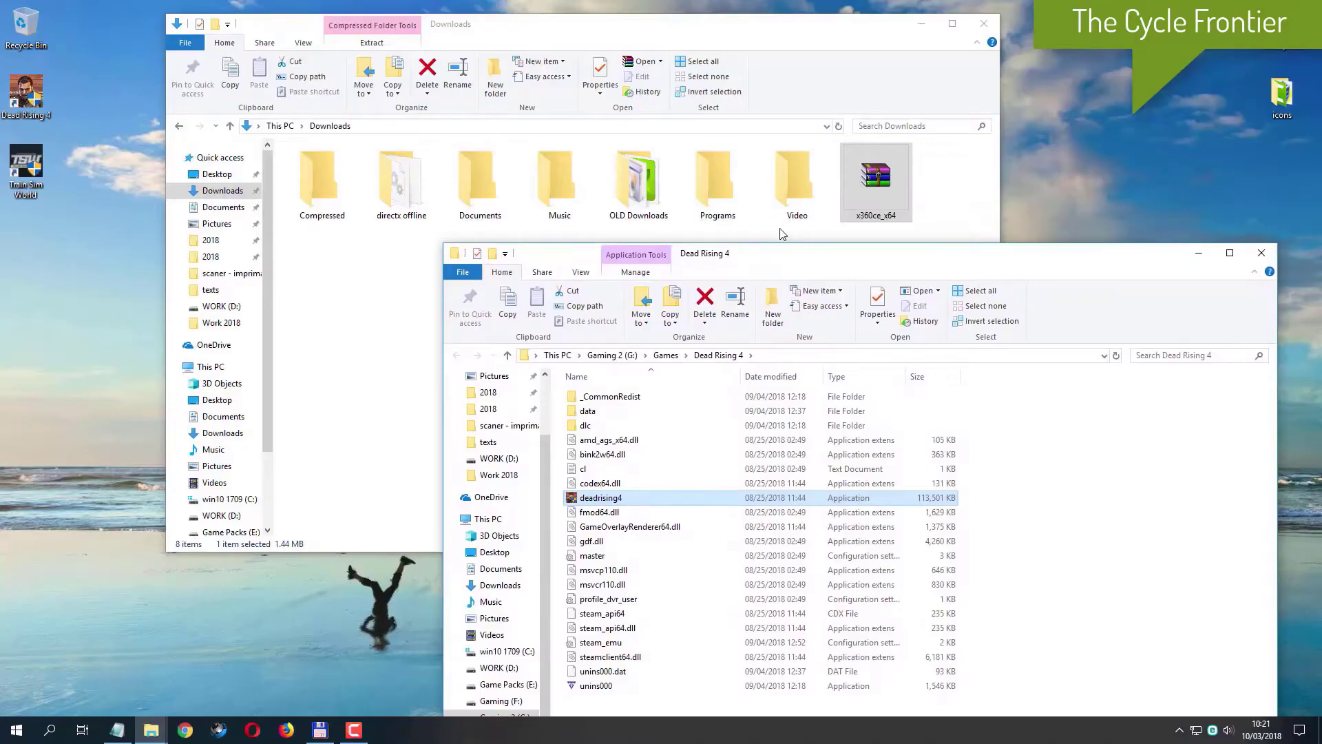
Step: Copy the x360ce_x64 archive from Downloads into the Dead Rising 4 game folder
{"action": "left_click", "coordinate": [876, 192]}
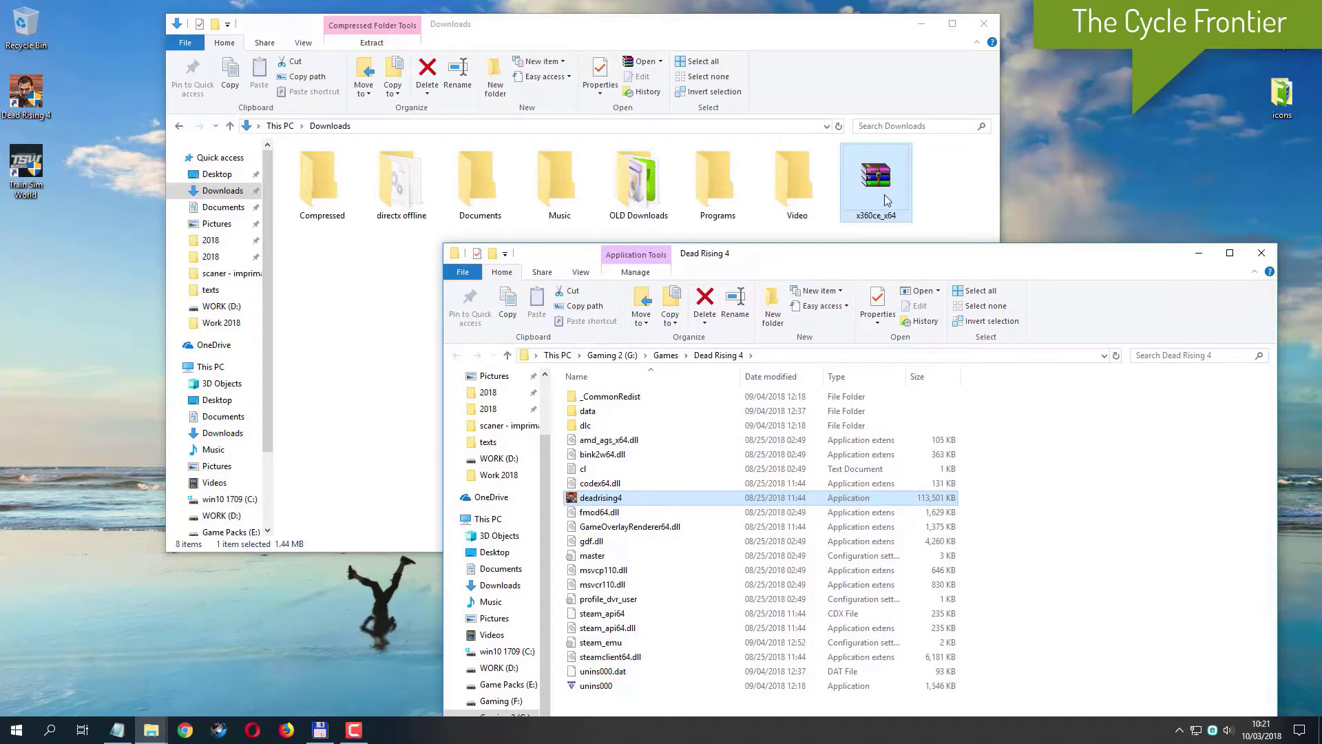
{"action": "left_click_drag", "start_coordinate": [879, 196], "coordinate": [1159, 556]}
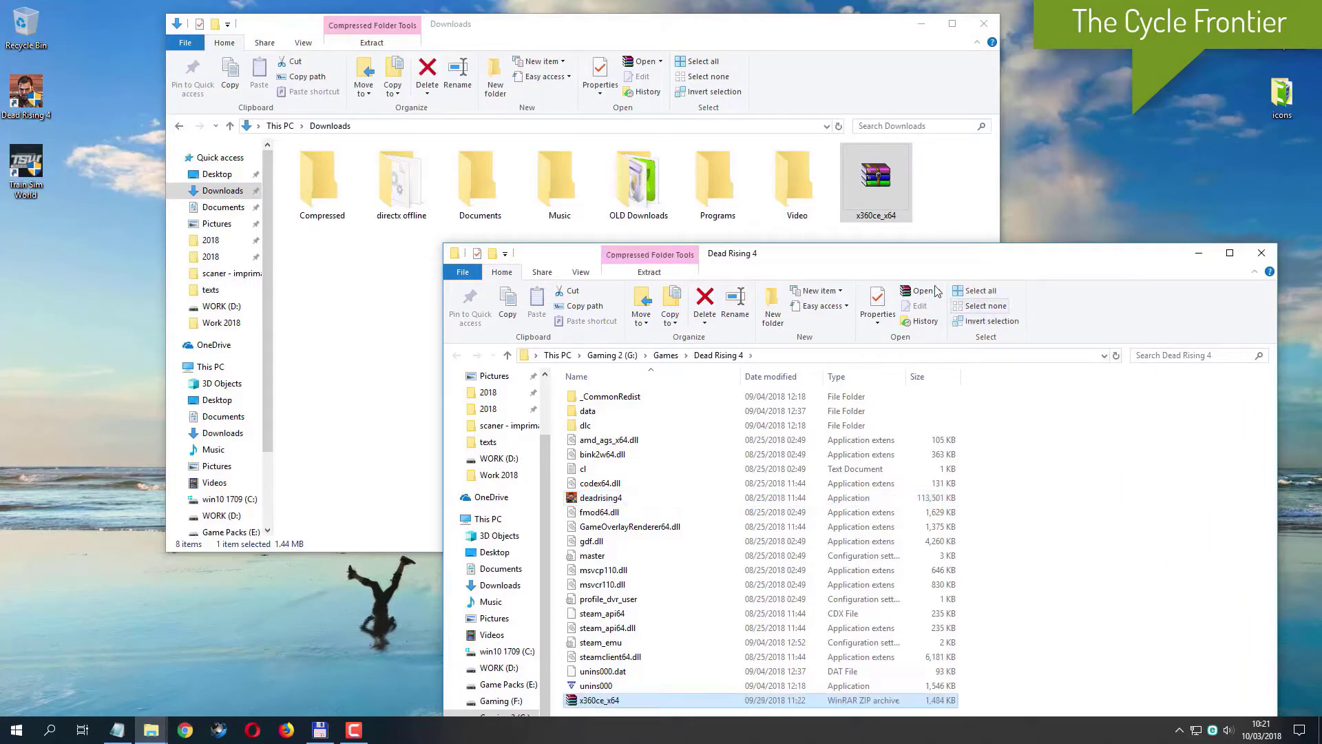
{"action": "left_click_drag", "start_coordinate": [894, 270], "coordinate": [811, 261]}
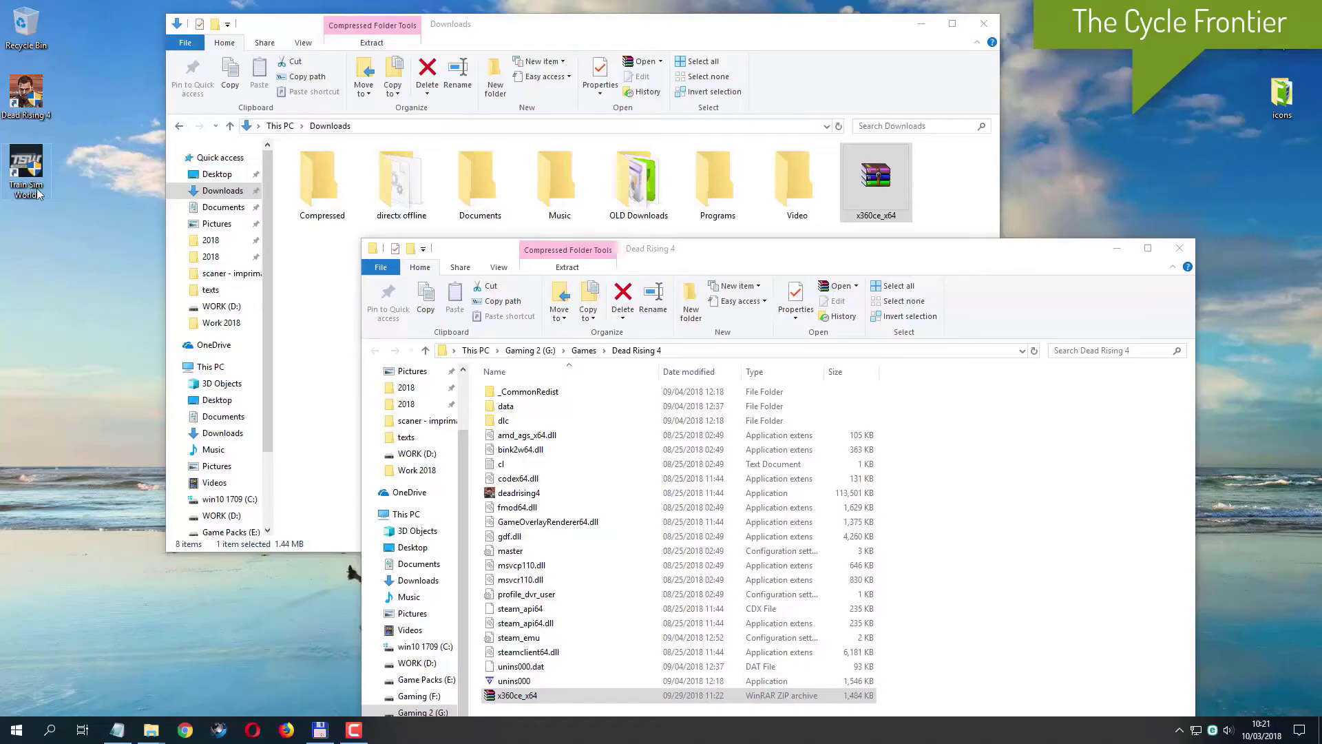
Step: Open the Train Sim World shortcut's file location and copy the x360ce_x64 archive from Downloads into its Win64 folder
{"action": "right_click", "coordinate": [40, 169]}
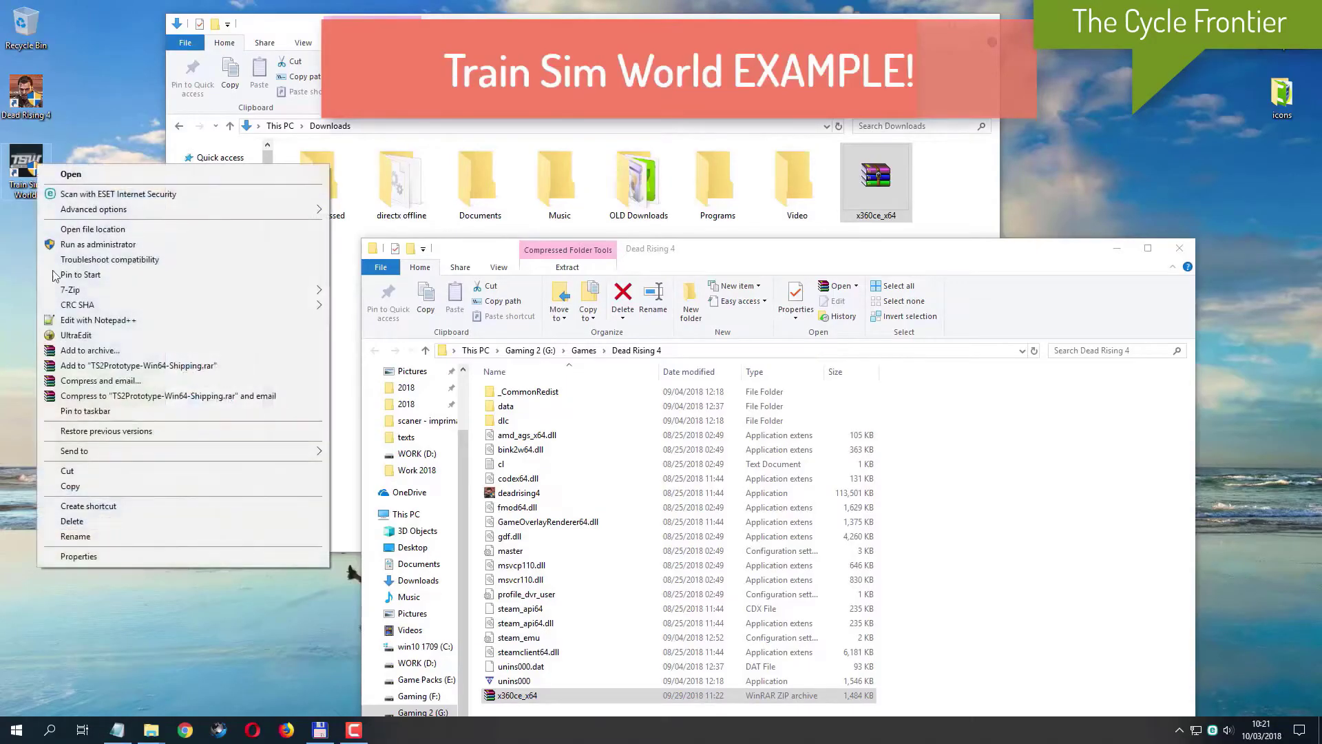
{"action": "left_click", "coordinate": [173, 231]}
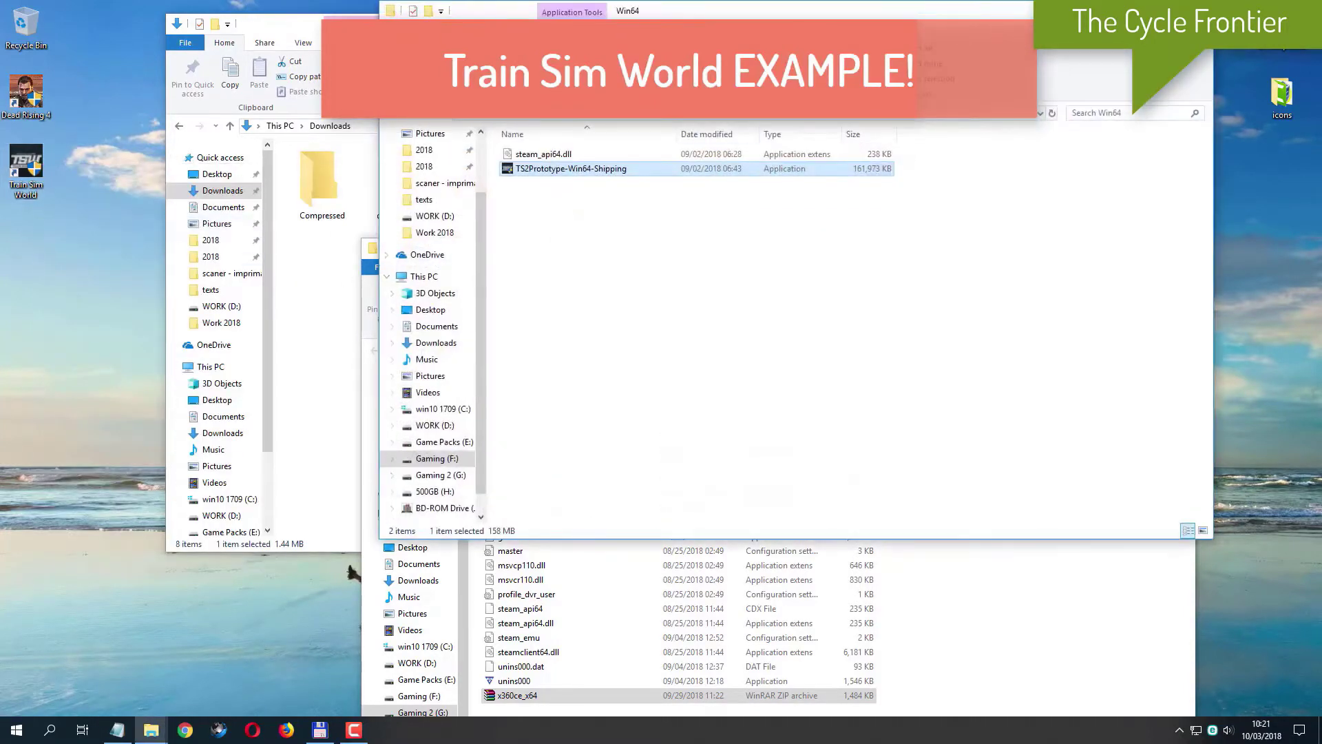
{"action": "left_click_drag", "start_coordinate": [834, 17], "coordinate": [1012, 278]}
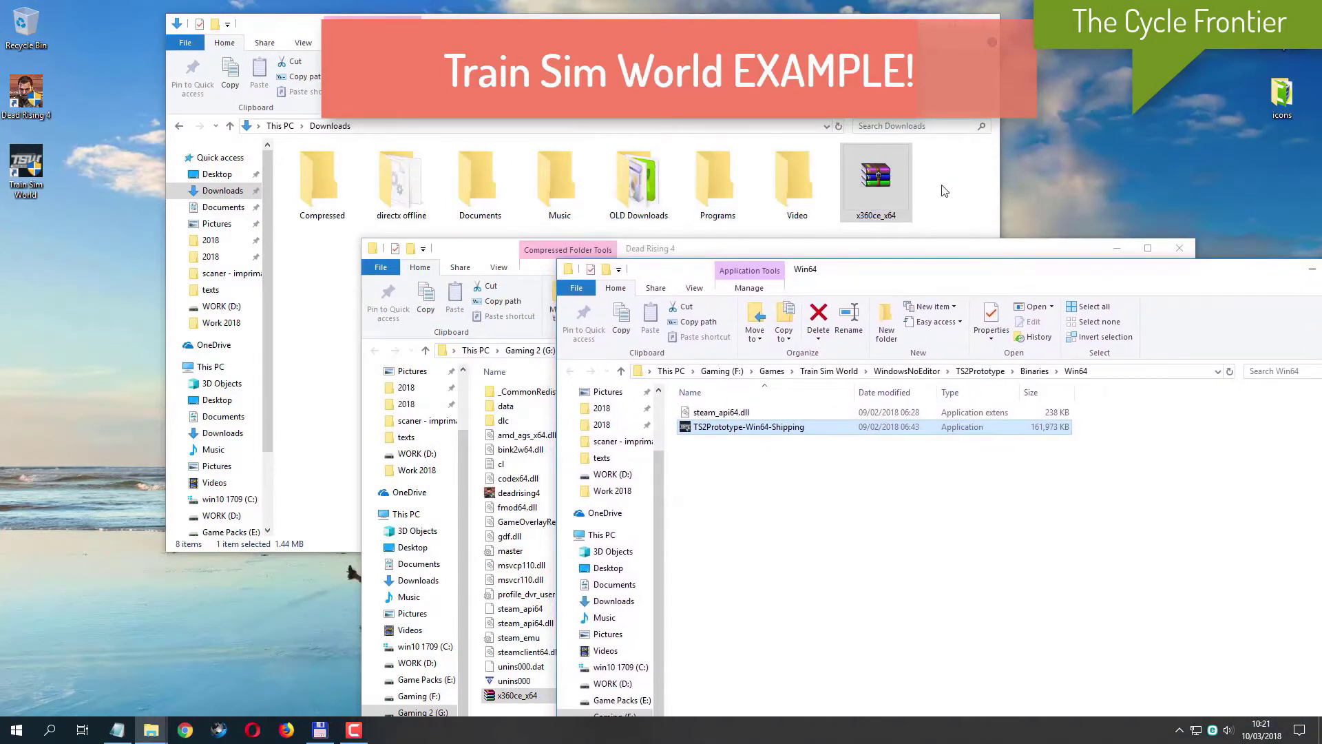
{"action": "left_click_drag", "start_coordinate": [869, 180], "coordinate": [985, 564]}
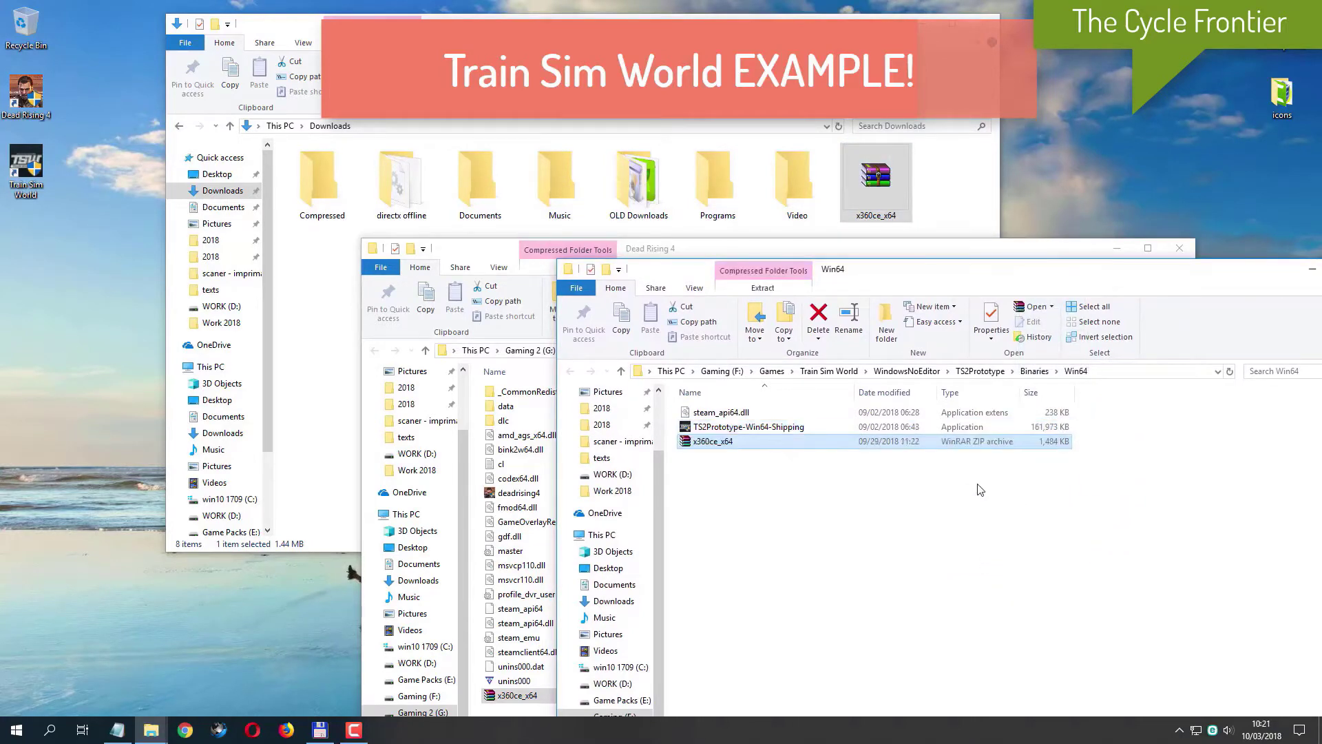
{"action": "left_click_drag", "start_coordinate": [1198, 271], "coordinate": [939, 207]}
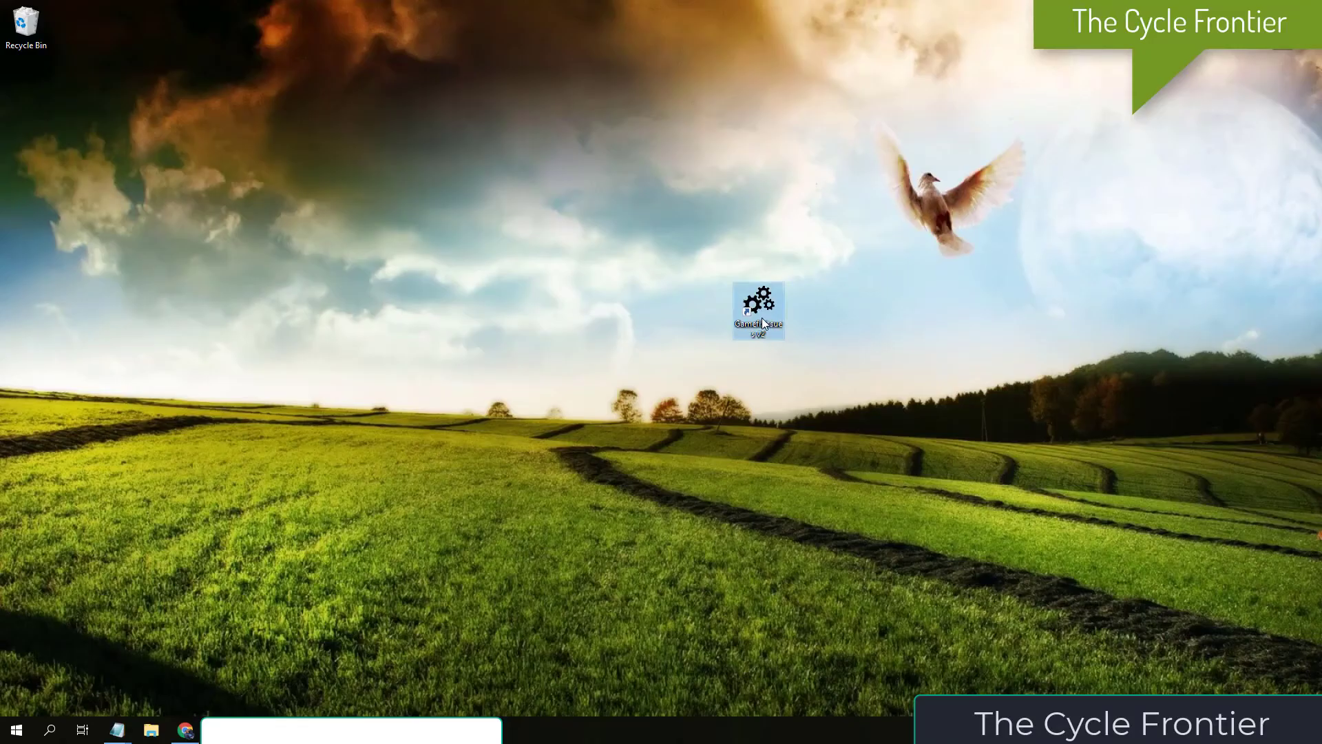
Step: Launch the Gamefixissue tool from the desktop, start its Gamepad Emulator installer and continue to the installation directory page
{"action": "double_click", "coordinate": [761, 315]}
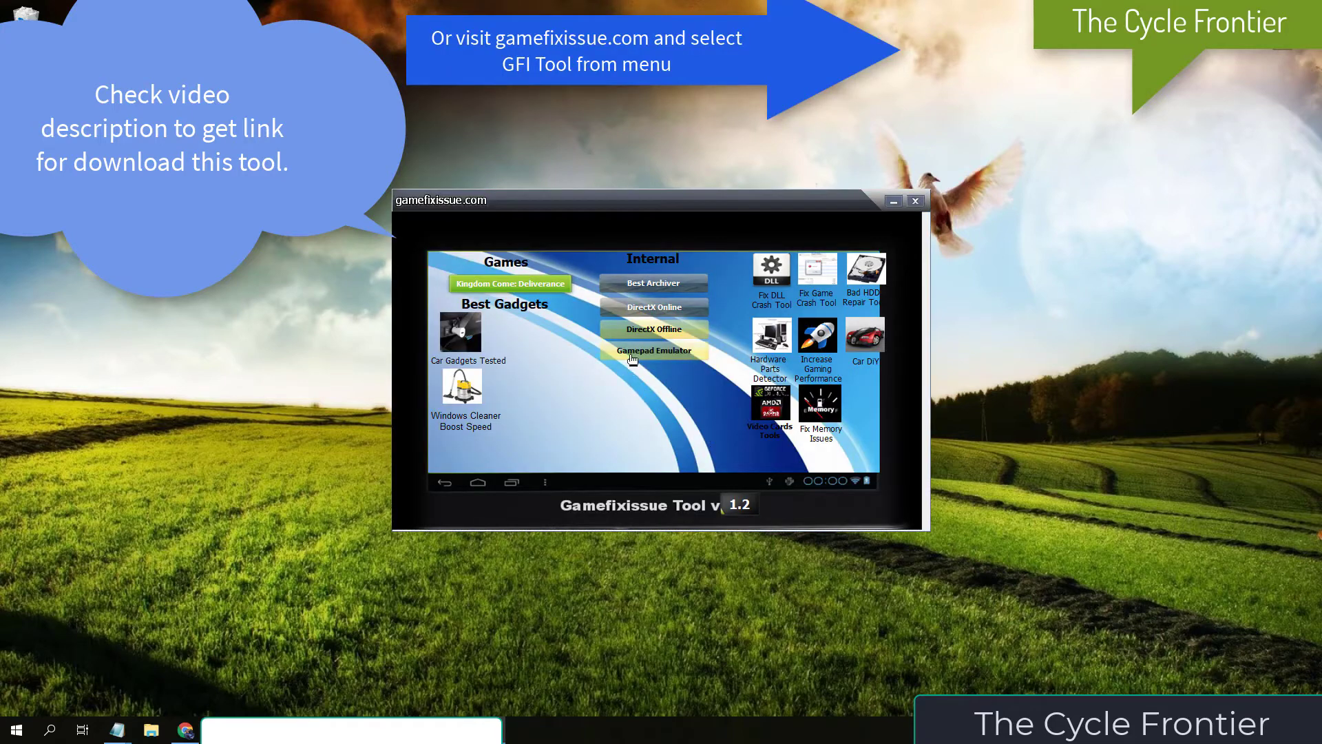
{"action": "left_click", "coordinate": [634, 358]}
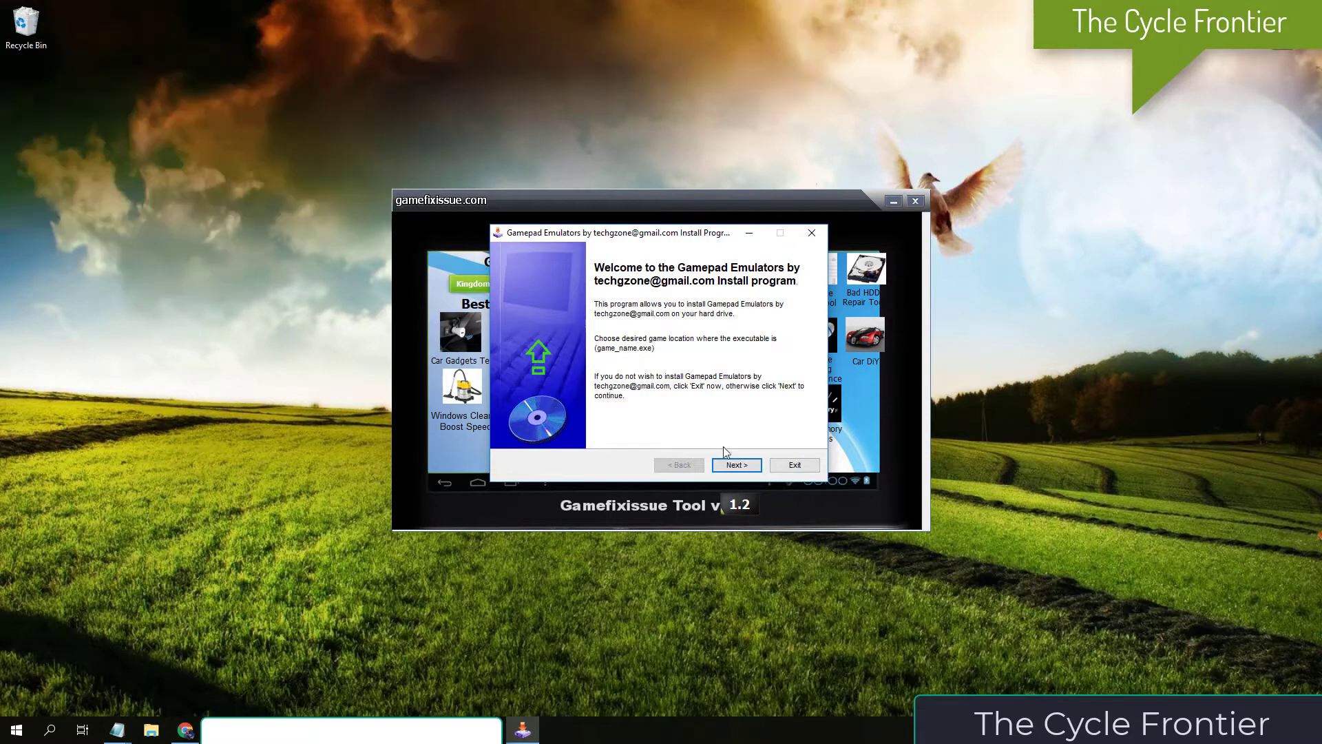
{"action": "left_click", "coordinate": [734, 465]}
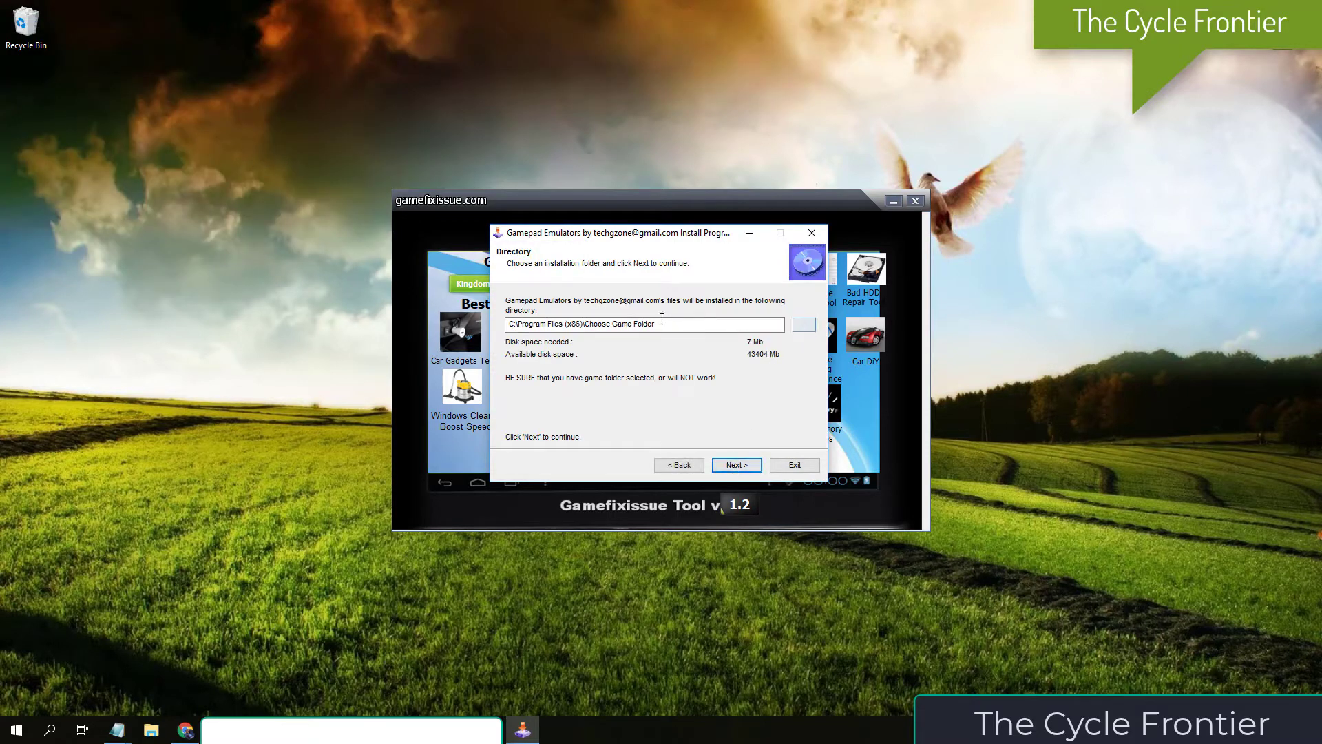
Step: Set the installation folder to Just Cause 4 in Steam Folder for Games on drive F:, complete the installation and exit the installer
{"action": "left_click", "coordinate": [661, 324]}
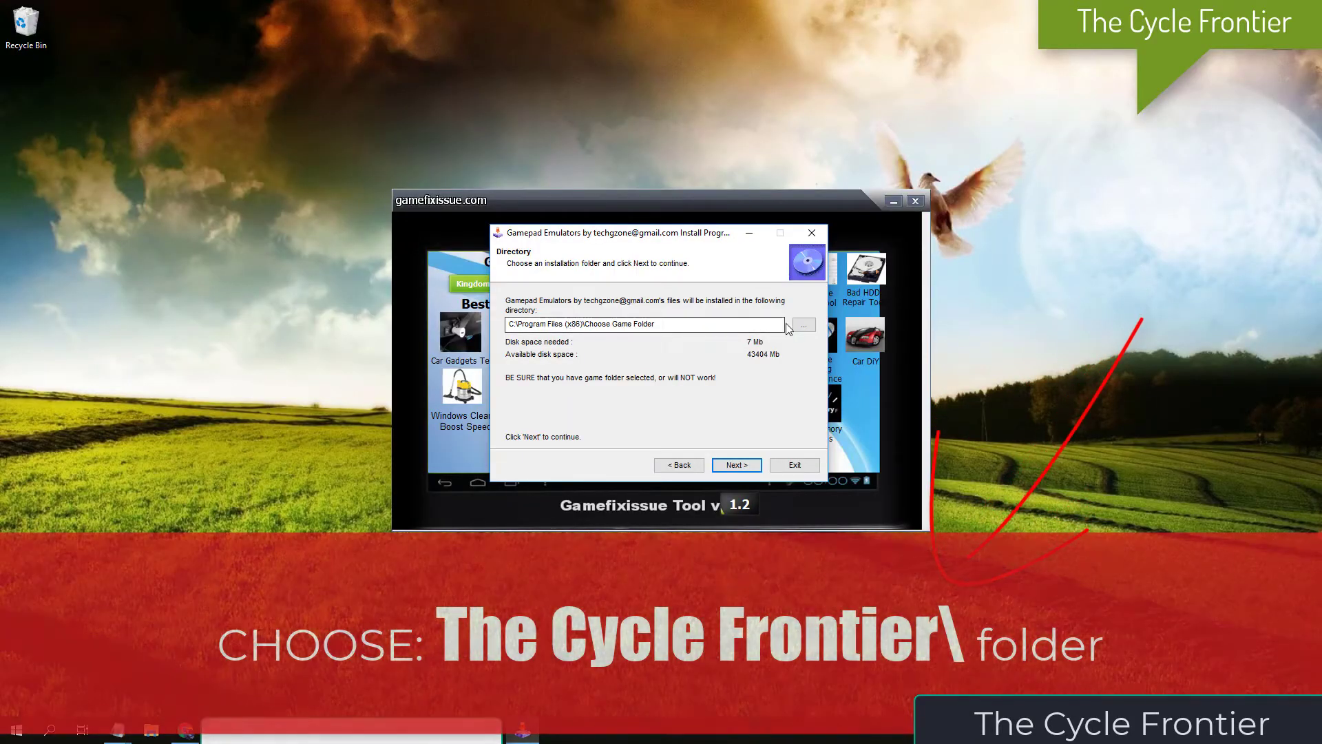
{"action": "left_click", "coordinate": [803, 324]}
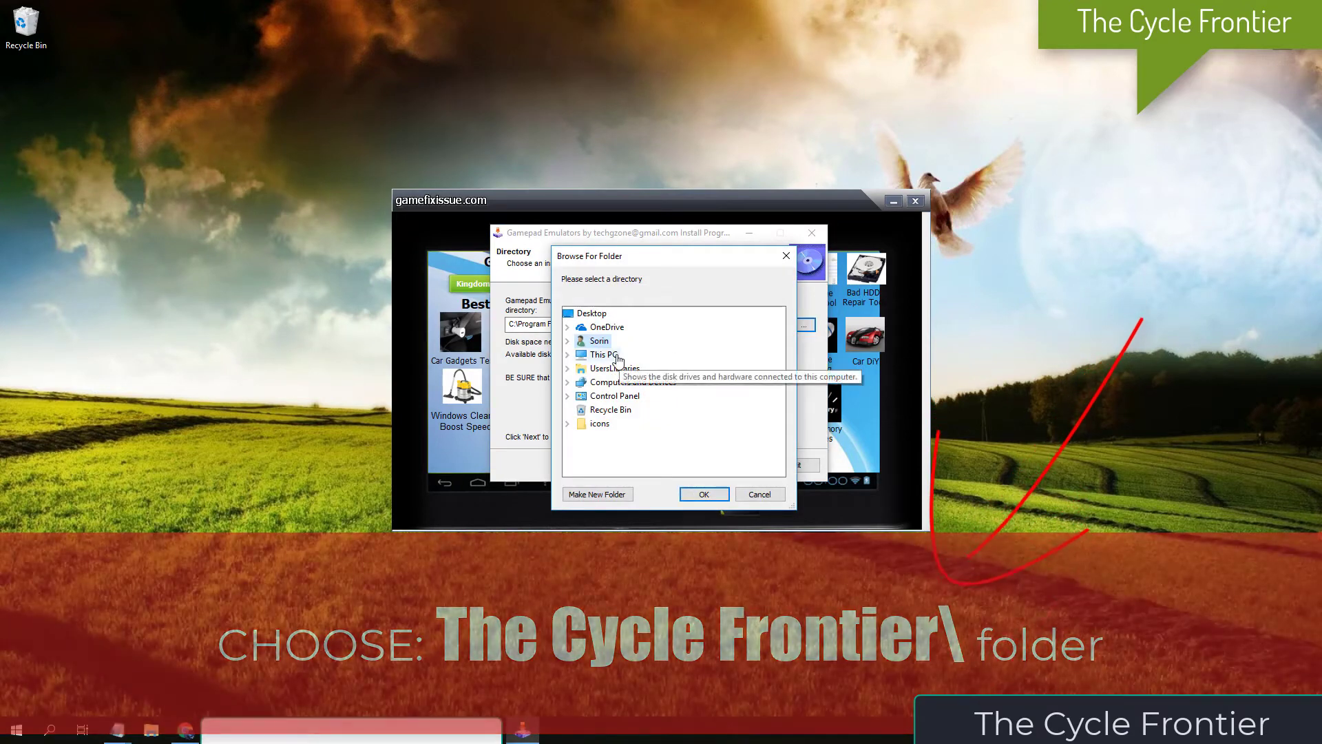
{"action": "double_click", "coordinate": [603, 354]}
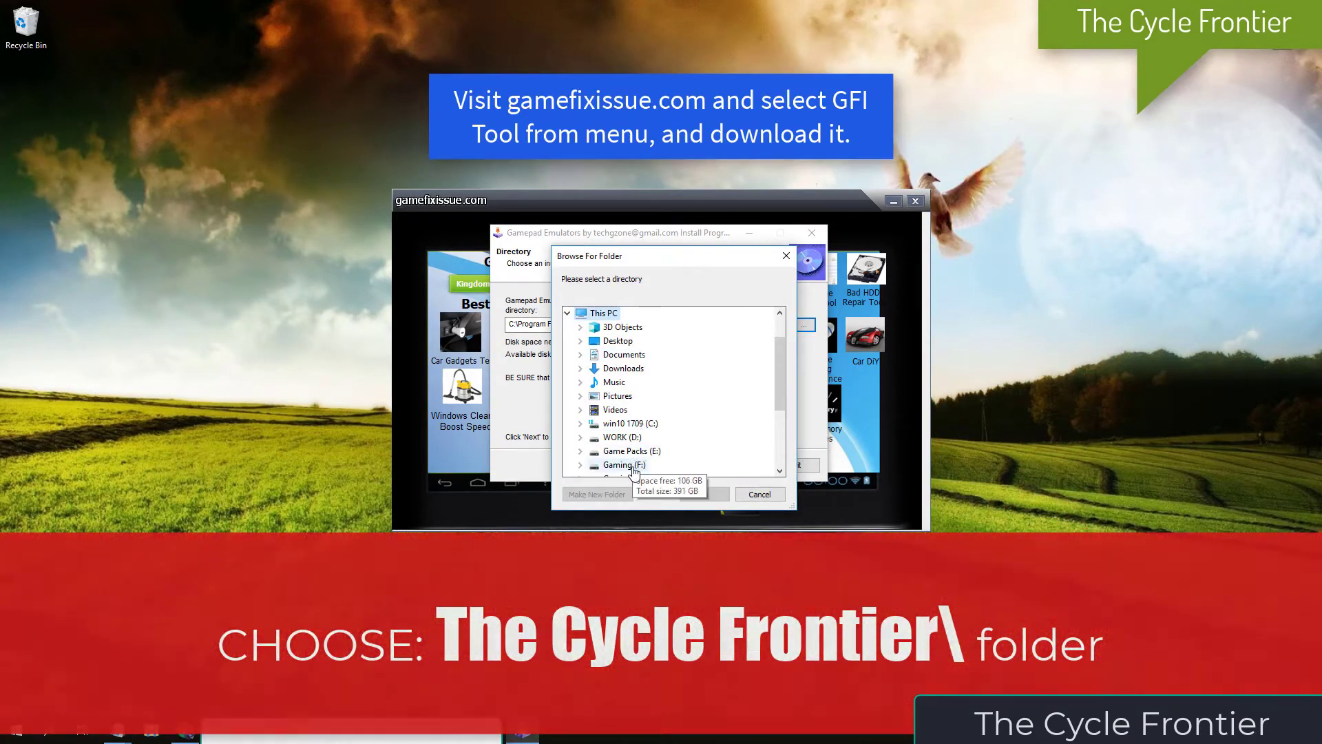
{"action": "double_click", "coordinate": [632, 467]}
{"action": "scroll", "coordinate": [689, 442], "scroll_direction": "down", "scroll_amount": 1}
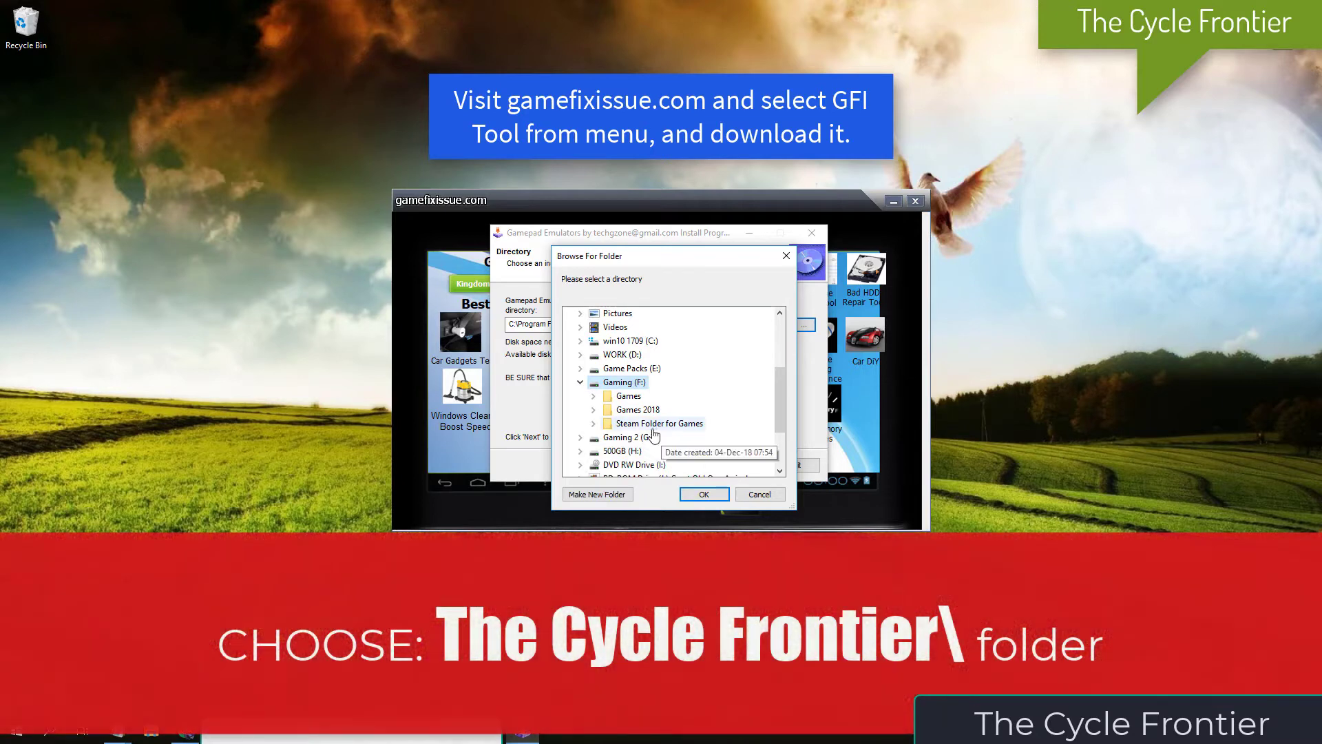
{"action": "double_click", "coordinate": [639, 426]}
{"action": "scroll", "coordinate": [702, 430], "scroll_direction": "down", "scroll_amount": 3}
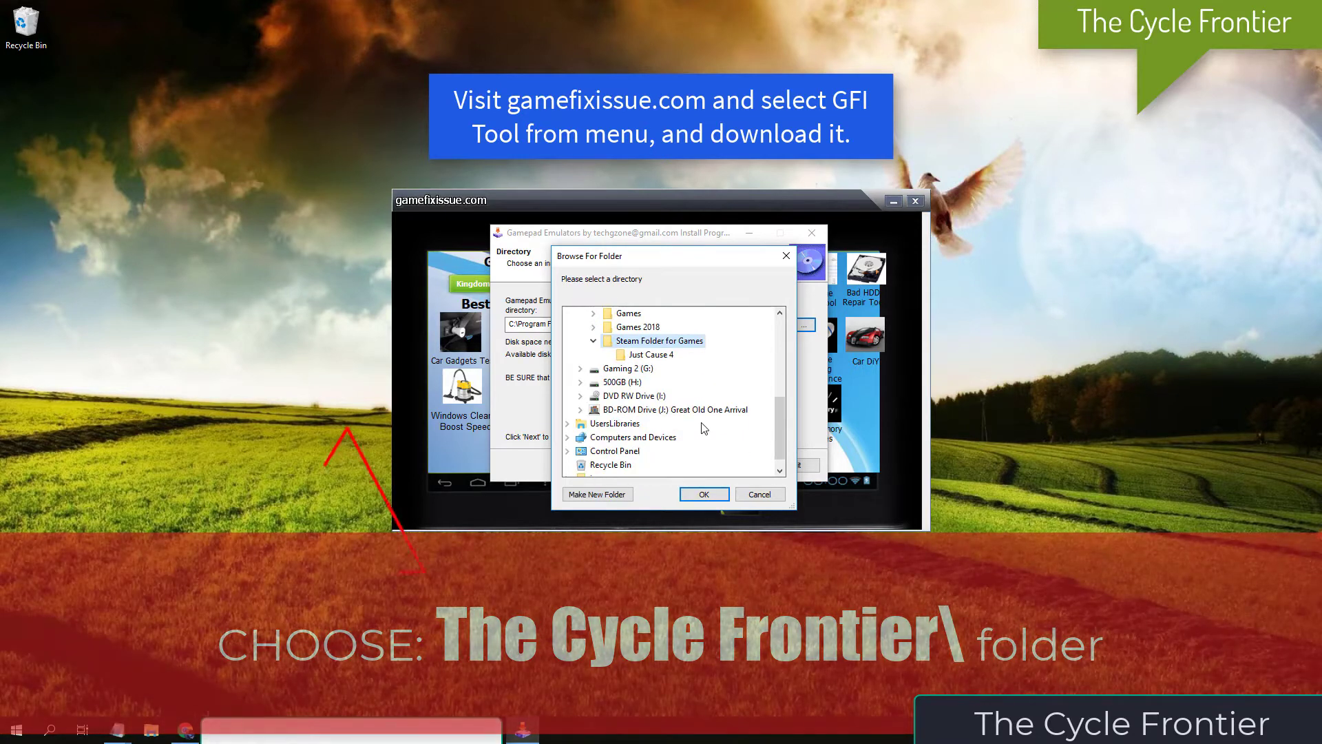
{"action": "left_click", "coordinate": [659, 355]}
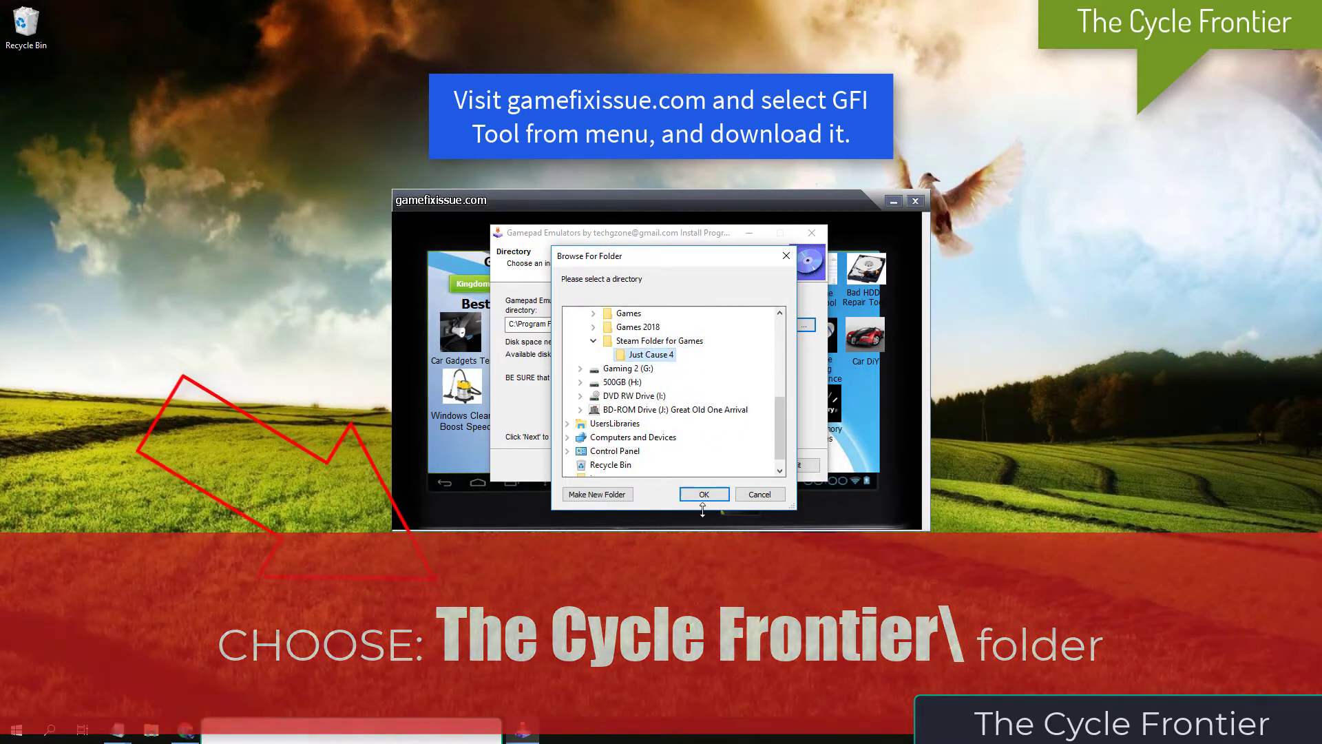
{"action": "left_click", "coordinate": [704, 495]}
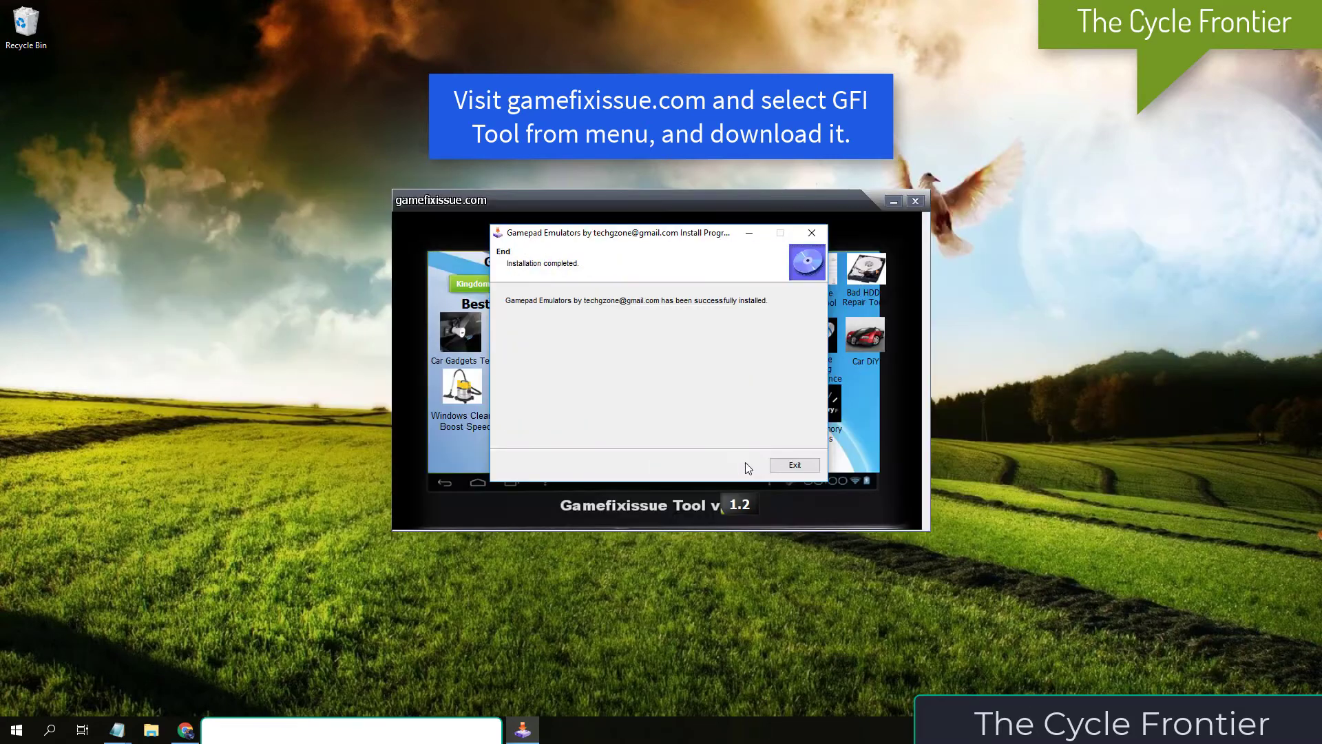
{"action": "left_click", "coordinate": [794, 466]}
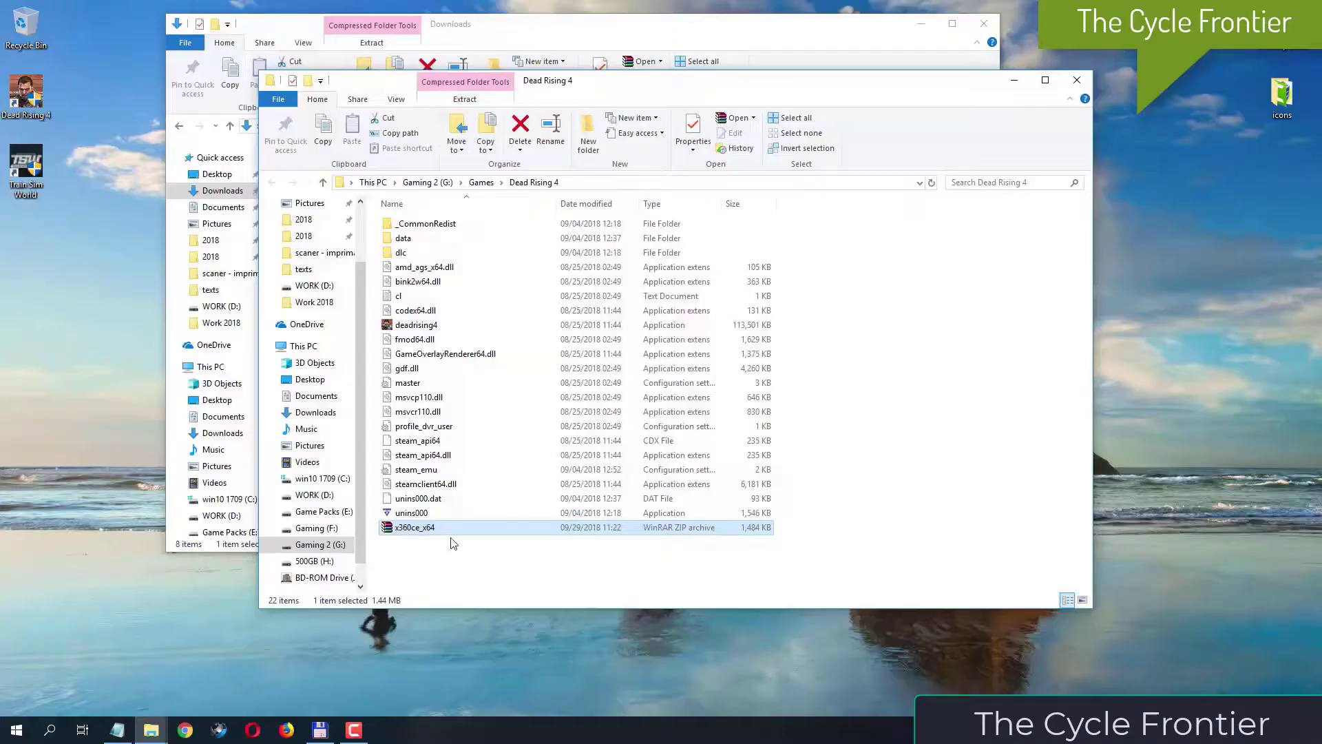
Step: Extract the x360ce_x64 archive directly into the Dead Rising 4 folder with 7-Zip
{"action": "right_click", "coordinate": [436, 530]}
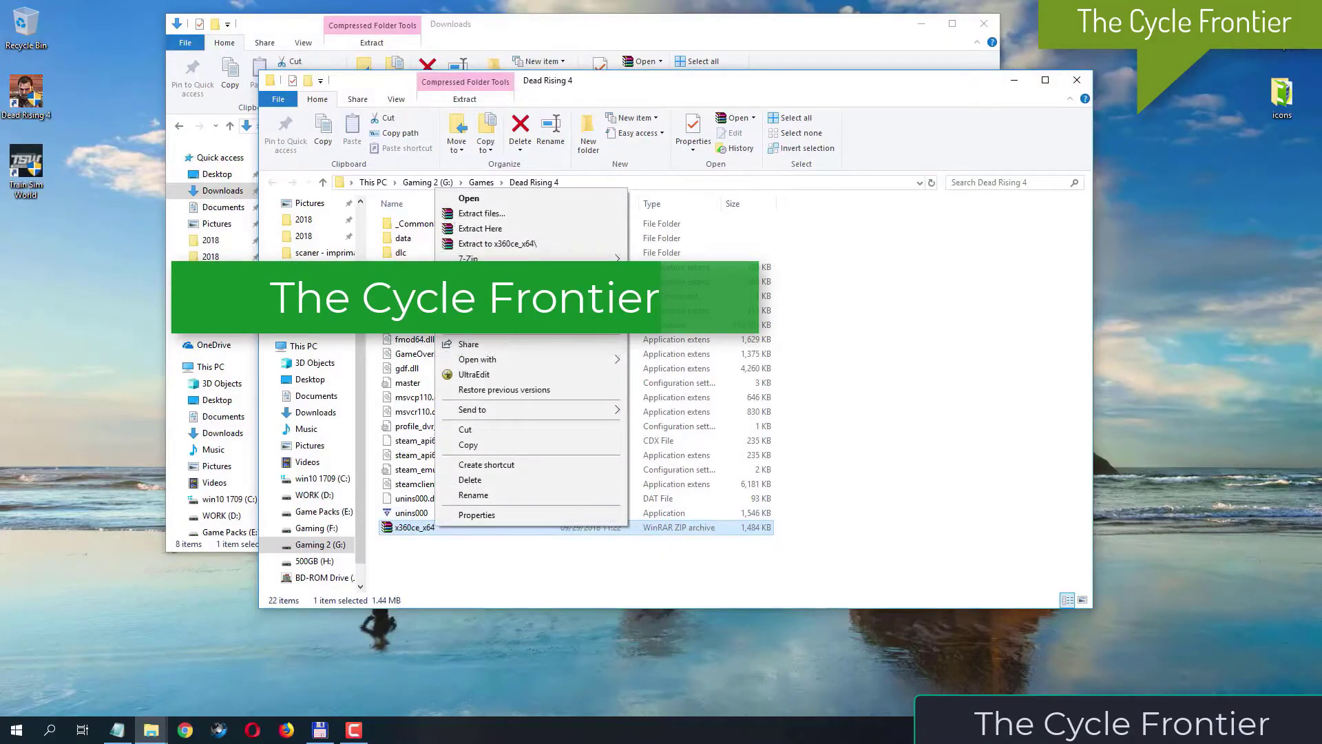
{"action": "mouse_move", "coordinate": [485, 258]}
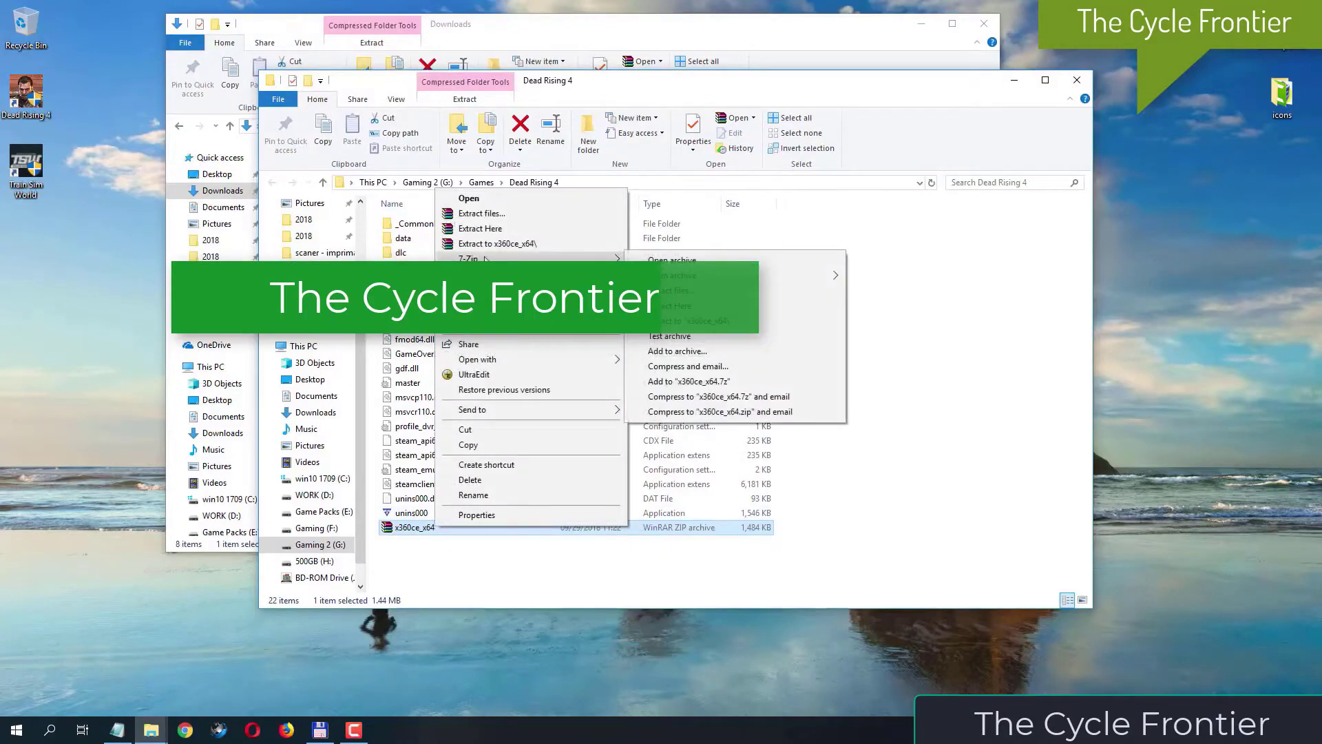
{"action": "left_click", "coordinate": [687, 308]}
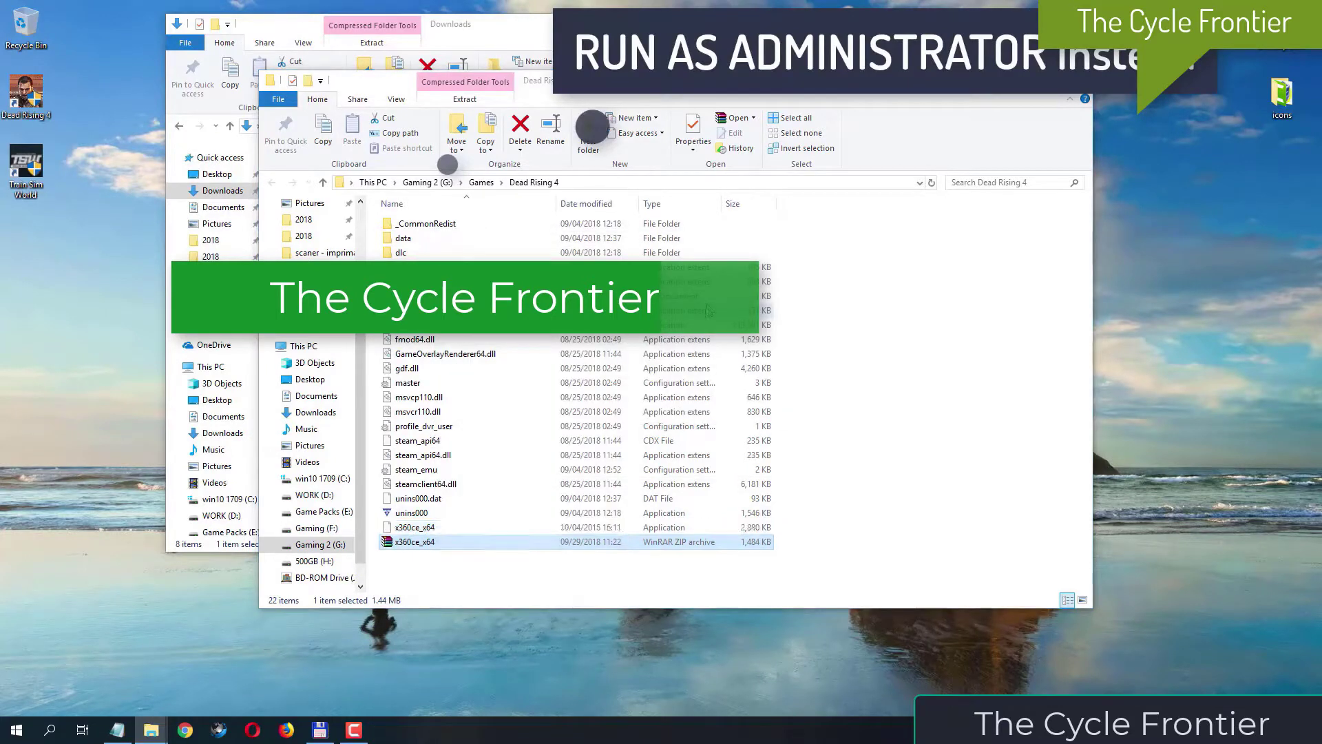
Step: Run the extracted x360ce_x64 application and create the missing xinput1_3.dll file
{"action": "left_click", "coordinate": [457, 528]}
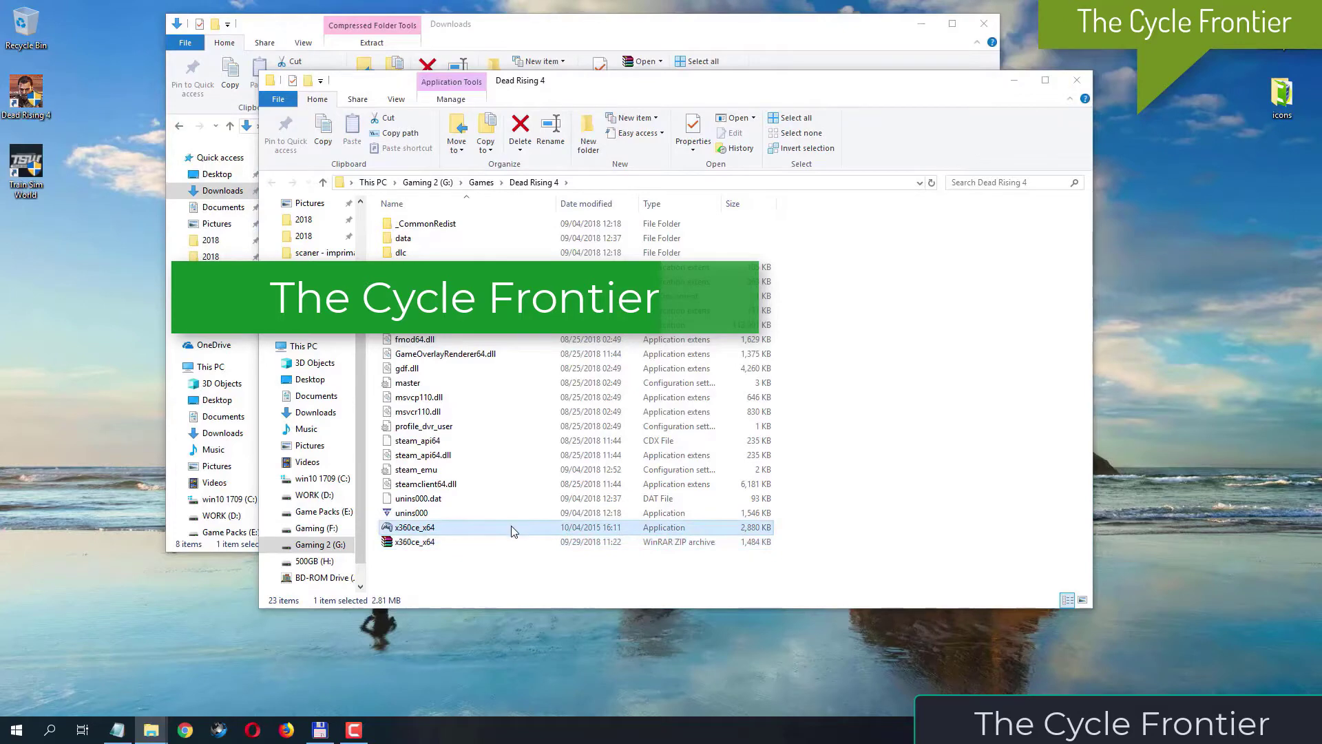
{"action": "double_click", "coordinate": [415, 527]}
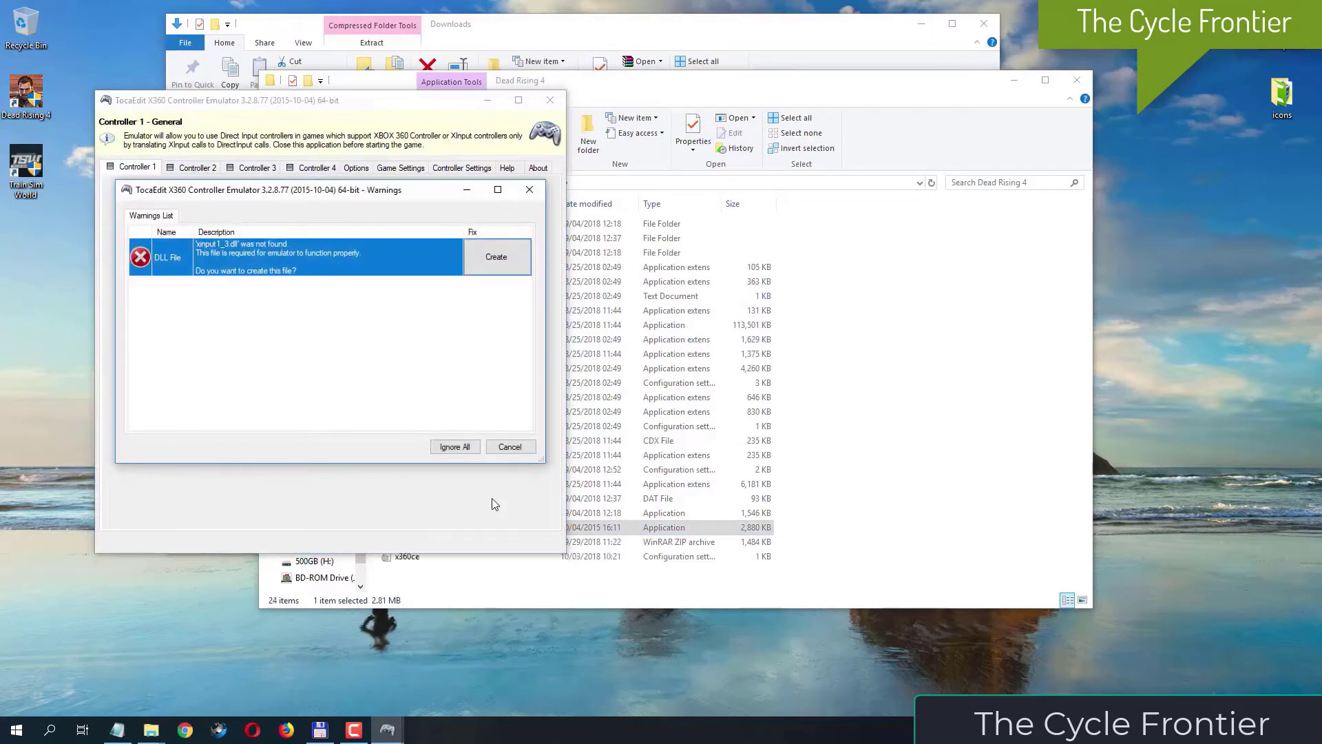
{"action": "left_click", "coordinate": [502, 262]}
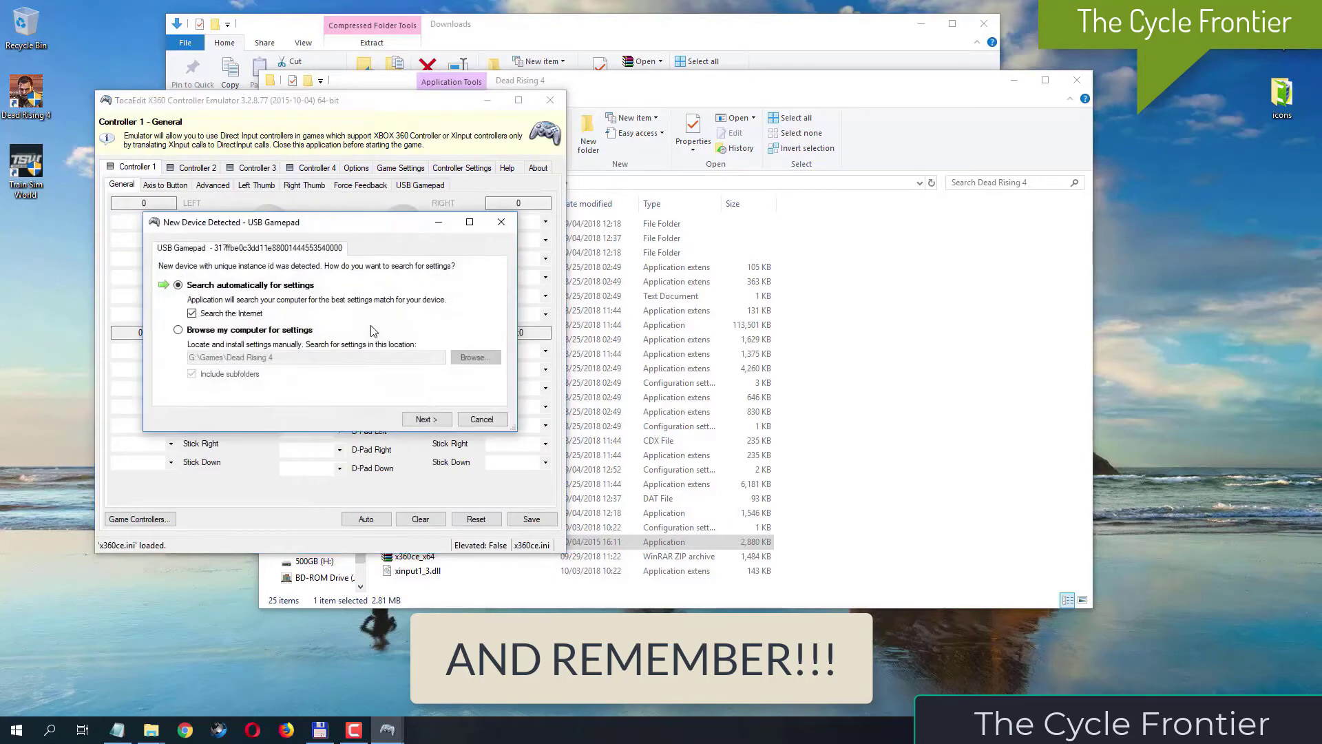
Step: Search automatically for USB Gamepad settings, allow the emulator's internet access, finish the search and continue past the exception
{"action": "left_click", "coordinate": [440, 423]}
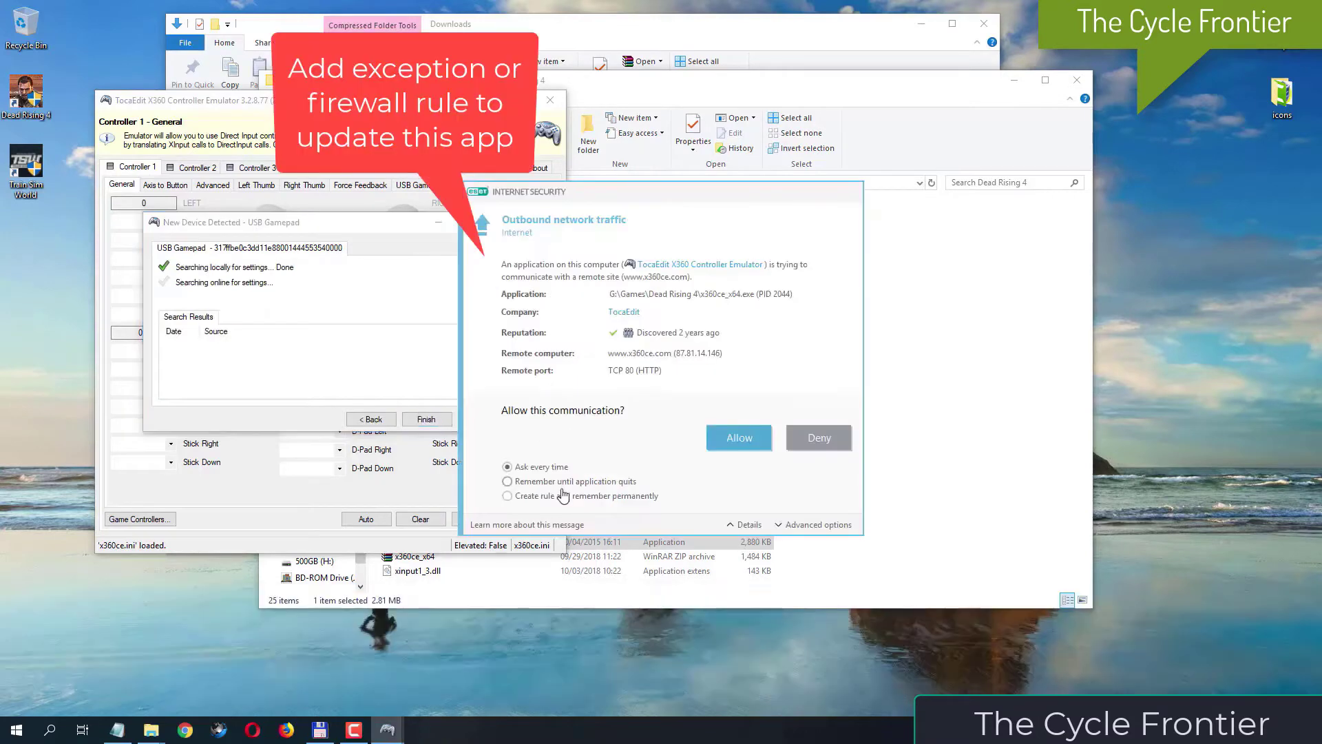
{"action": "left_click", "coordinate": [720, 438]}
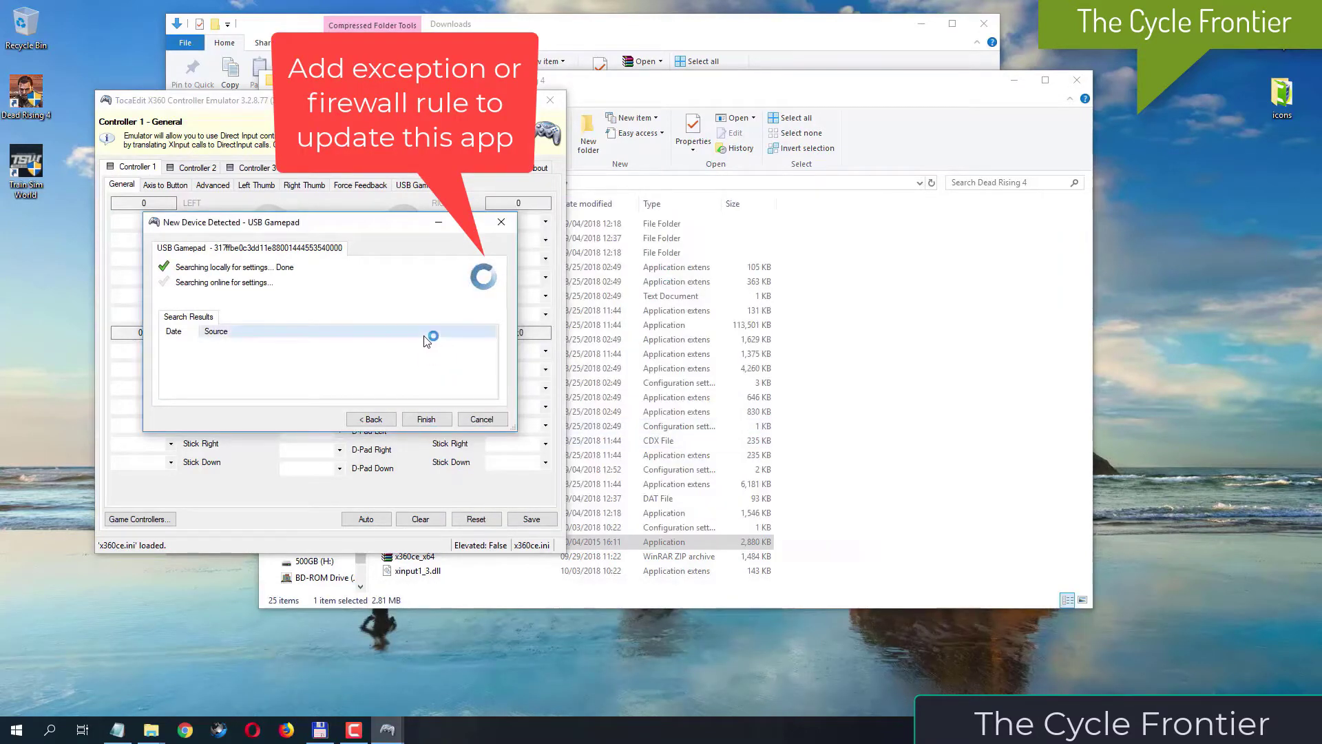
{"action": "left_click", "coordinate": [426, 419]}
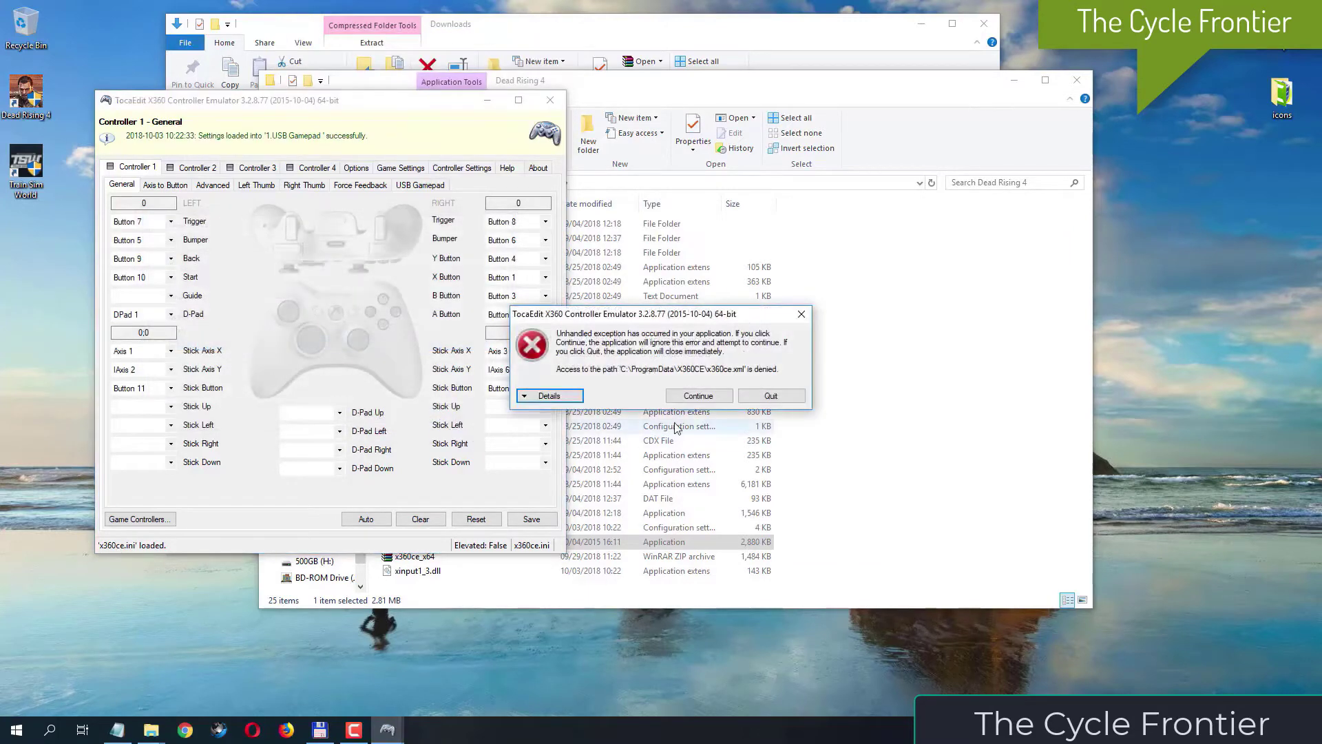
{"action": "left_click", "coordinate": [699, 396]}
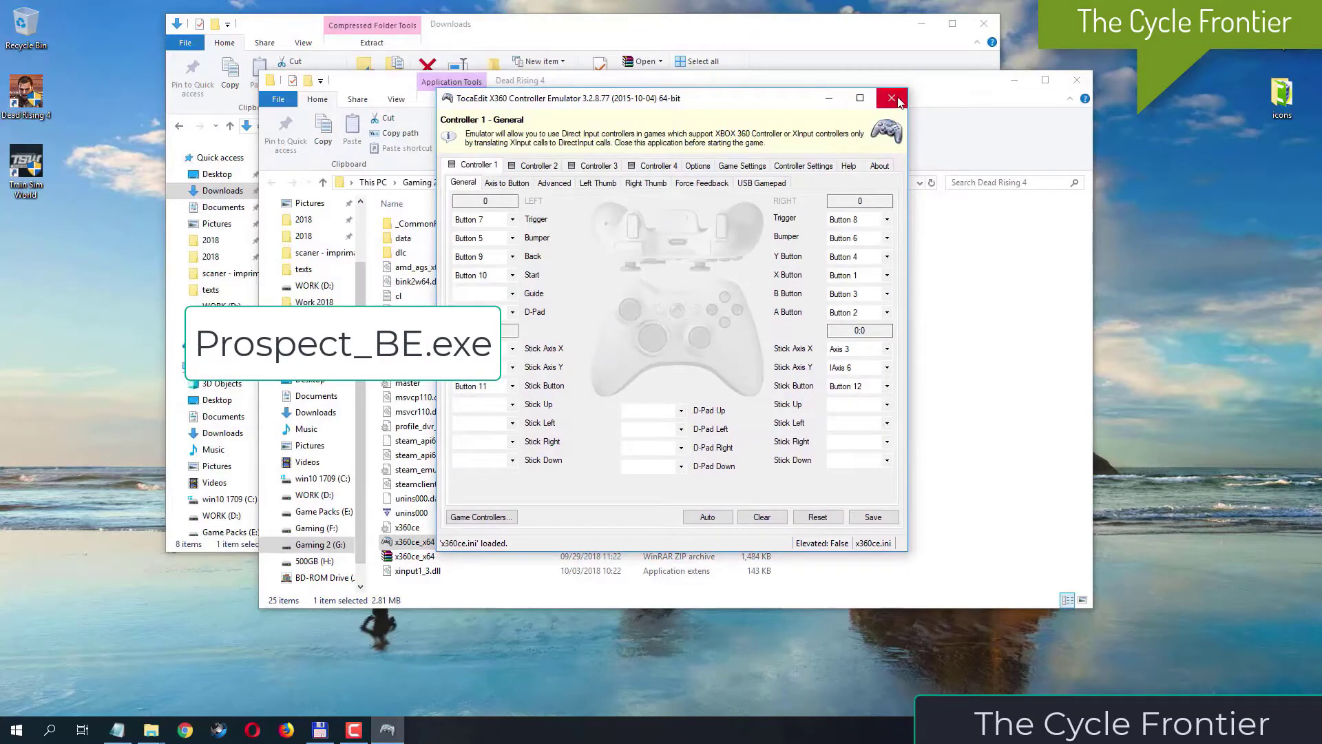
Step: Save the Controller 1 mapping and close the controller emulator
{"action": "left_click", "coordinate": [883, 518]}
{"action": "left_click", "coordinate": [895, 99]}
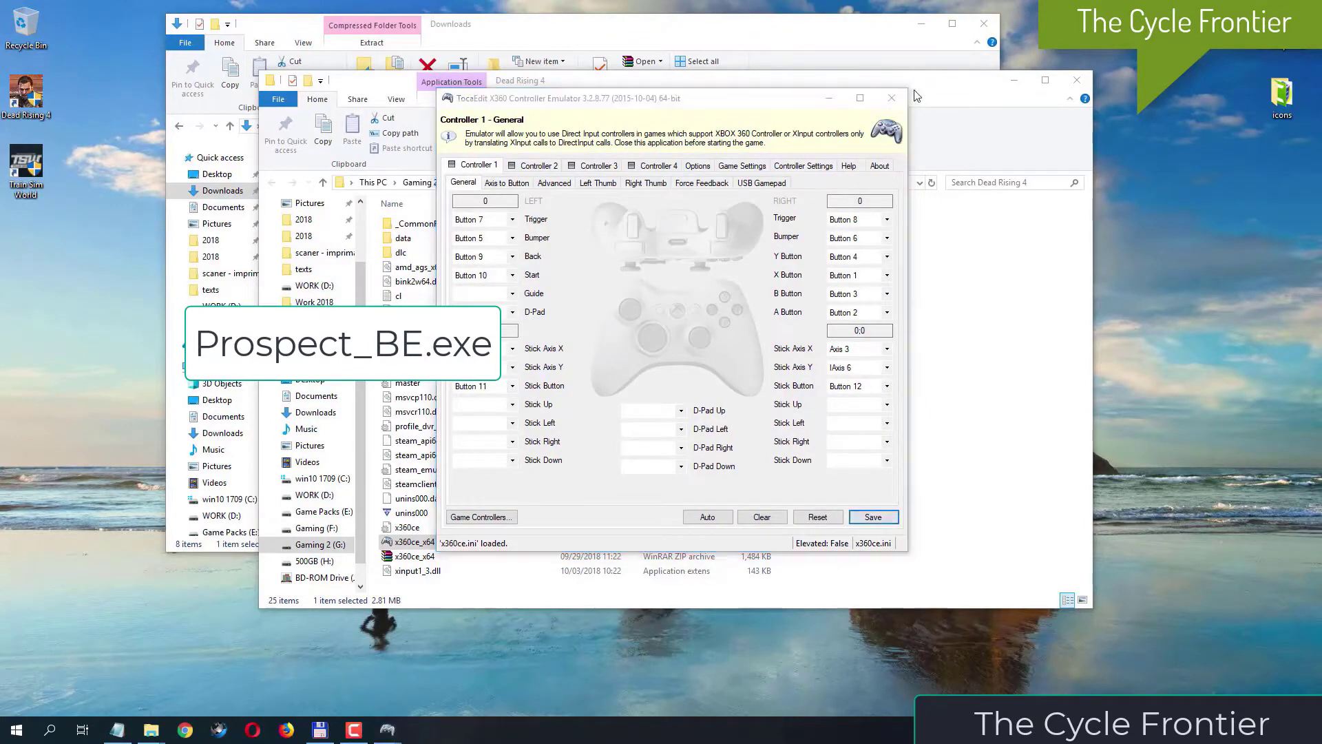
{"action": "left_click", "coordinate": [705, 398]}
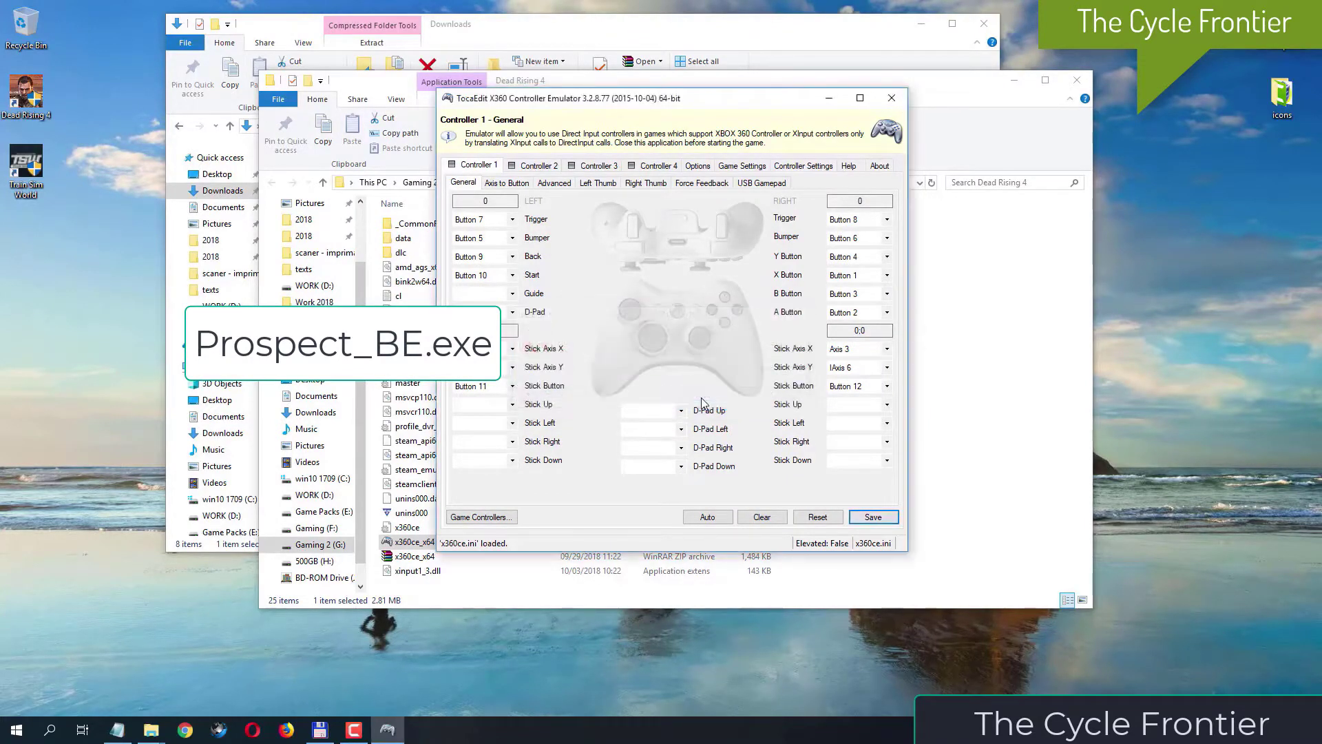
{"action": "left_click", "coordinate": [892, 98]}
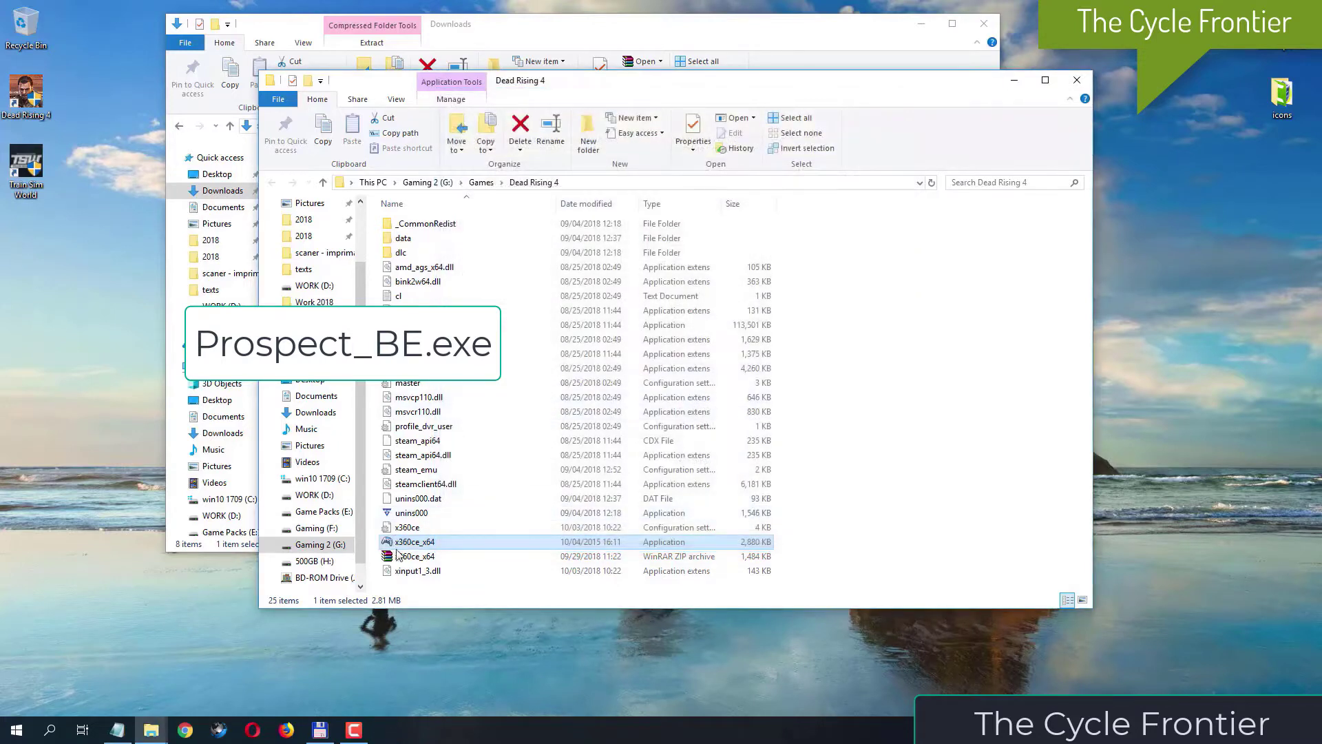
Step: Run the x360ce_x64 application in the Dead Rising 4 folder as administrator
{"action": "right_click", "coordinate": [432, 543]}
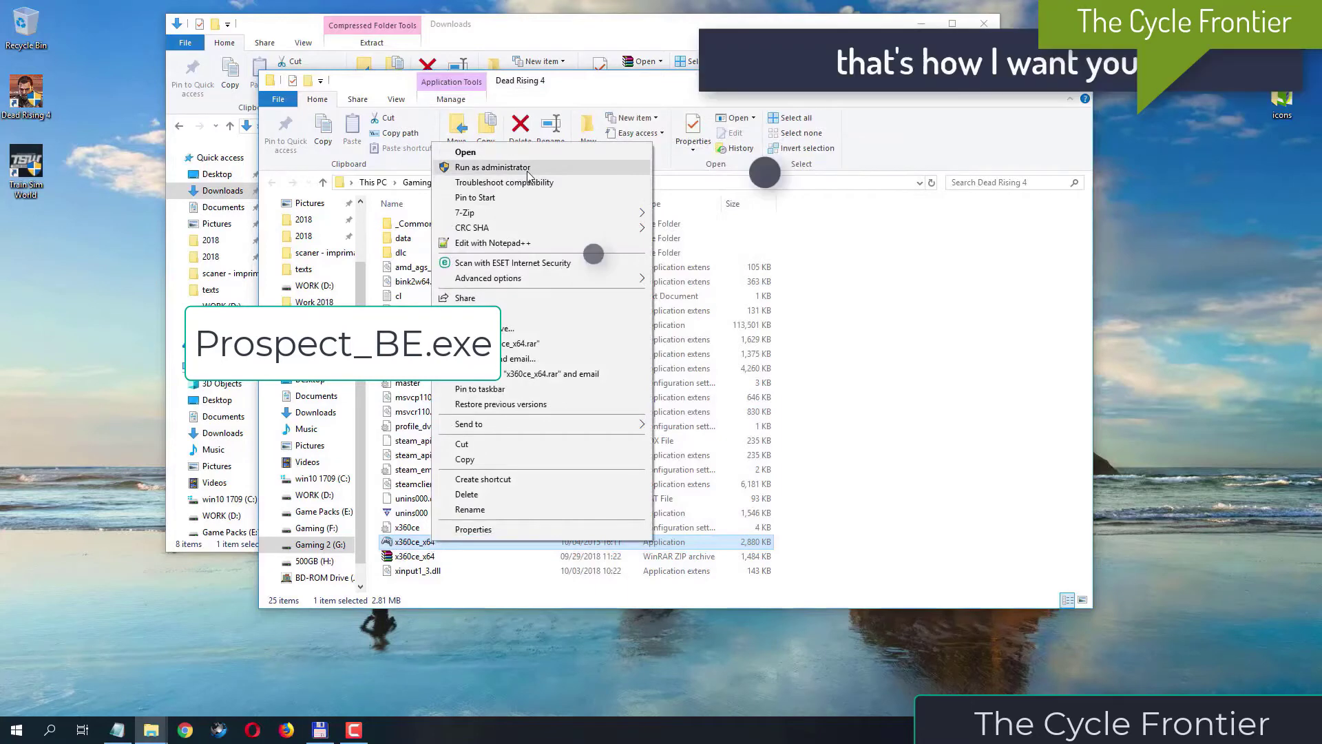
{"action": "left_click", "coordinate": [492, 167]}
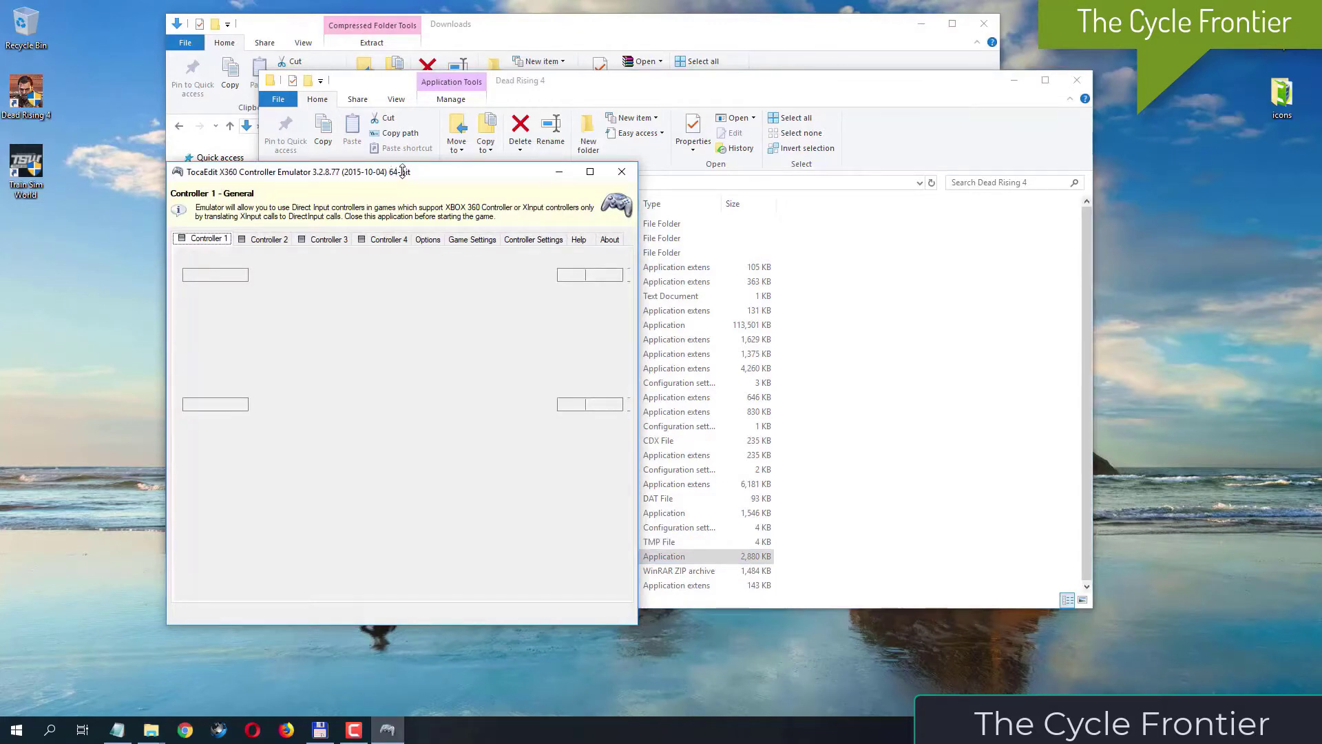
{"action": "left_click_drag", "start_coordinate": [405, 180], "coordinate": [590, 161]}
Step: Apply the automatic mapping to Controller 1, save the settings and close the emulator
{"action": "left_click", "coordinate": [627, 573]}
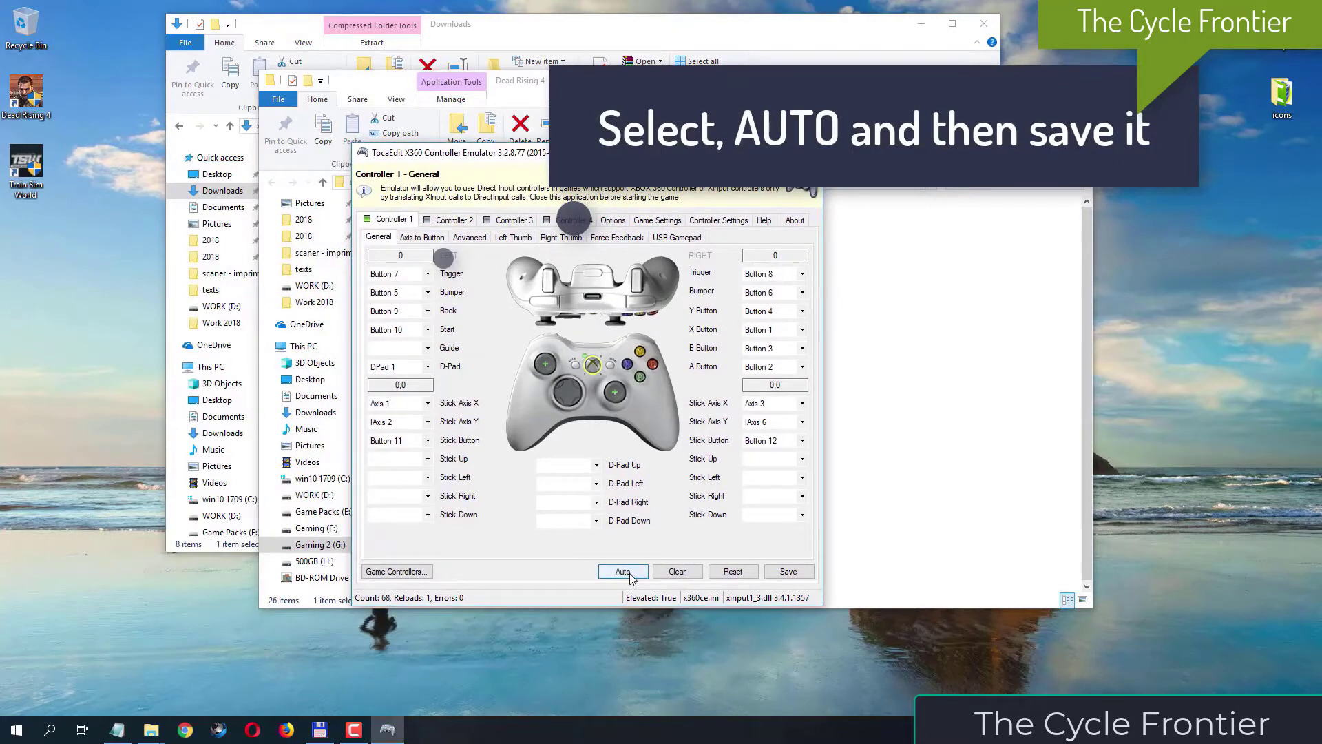
{"action": "left_click", "coordinate": [611, 406]}
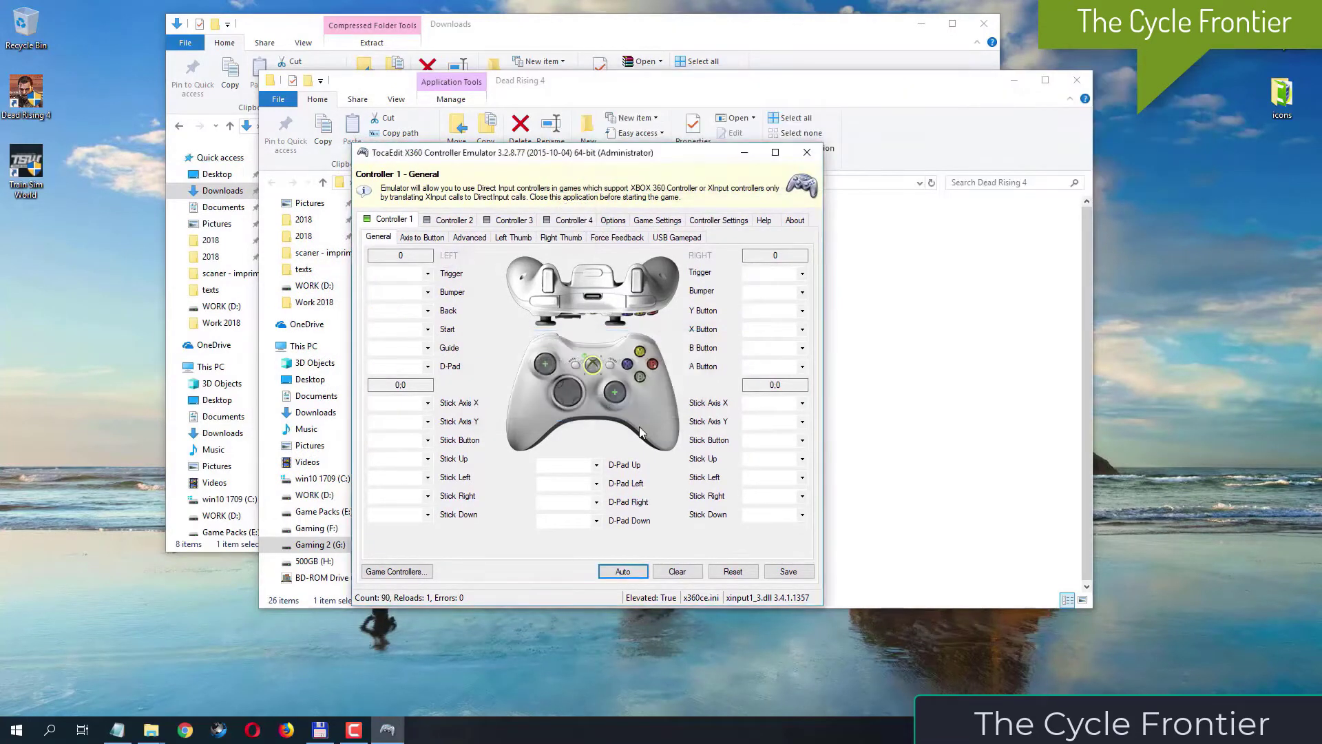
{"action": "left_click", "coordinate": [801, 574]}
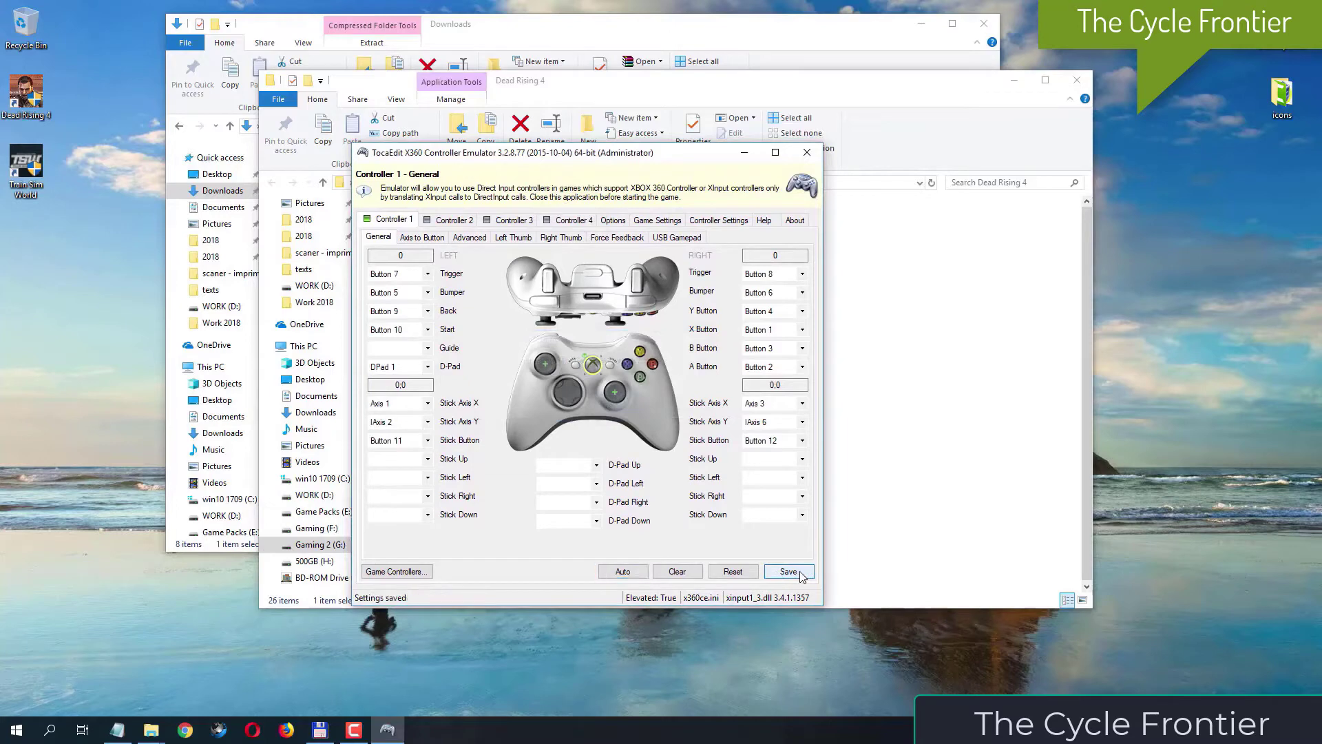
{"action": "left_click", "coordinate": [802, 574]}
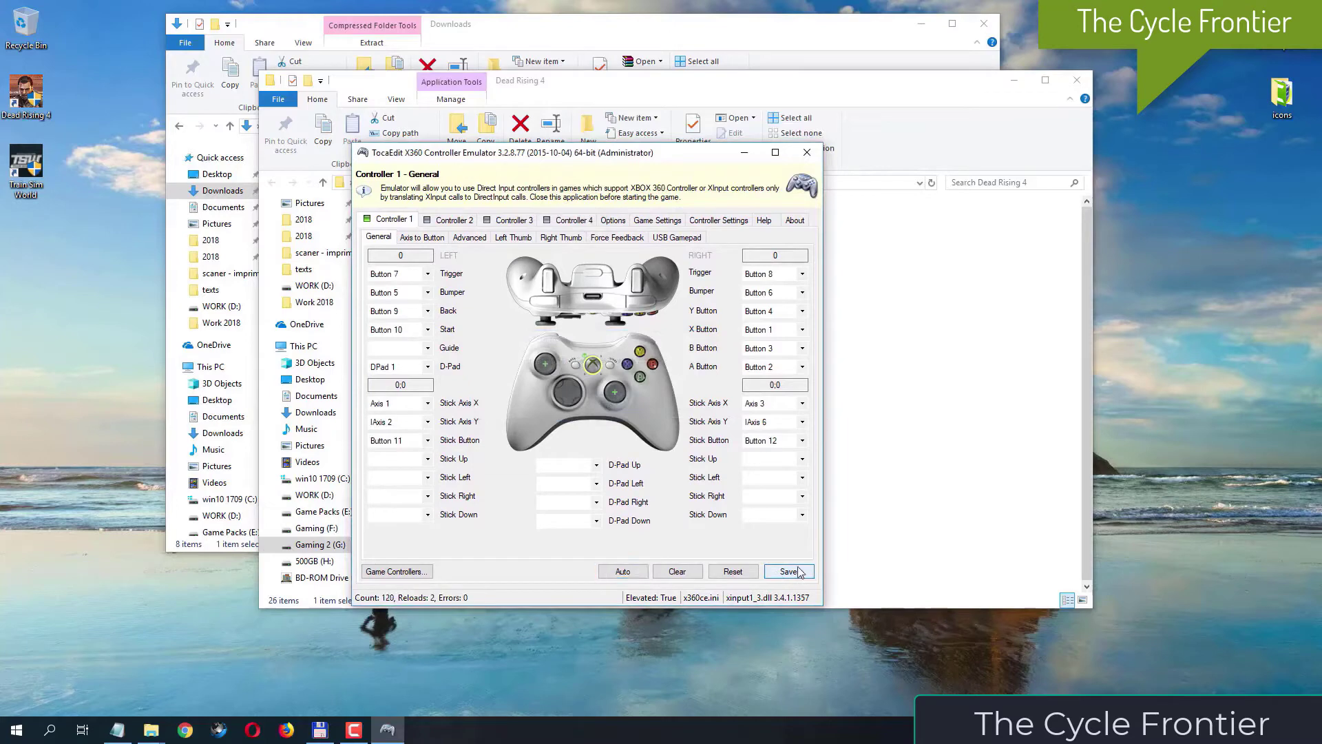
{"action": "left_click", "coordinate": [808, 154]}
Step: Relaunch x360ce_x64 as administrator and enable the DI hook mask for x360ce_x64.exe in the game settings
{"action": "left_click", "coordinate": [489, 327]}
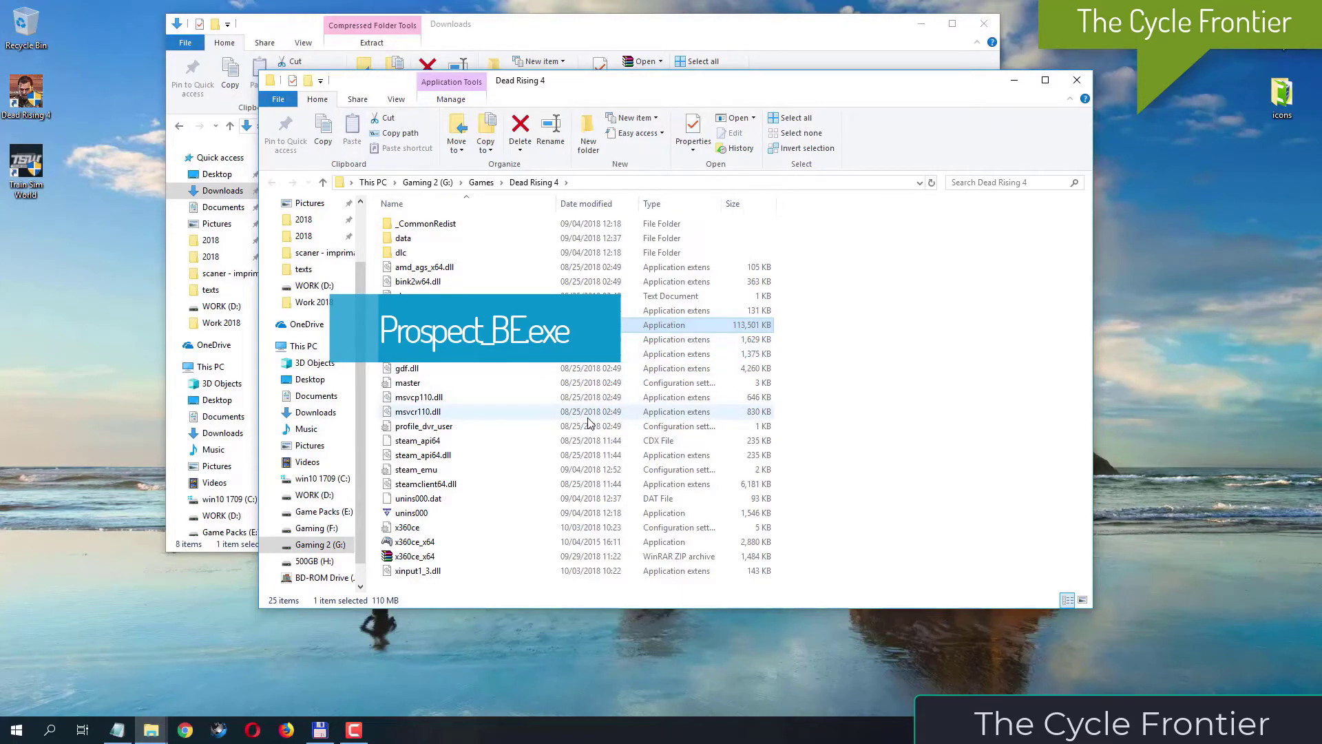
{"action": "left_click", "coordinate": [480, 545]}
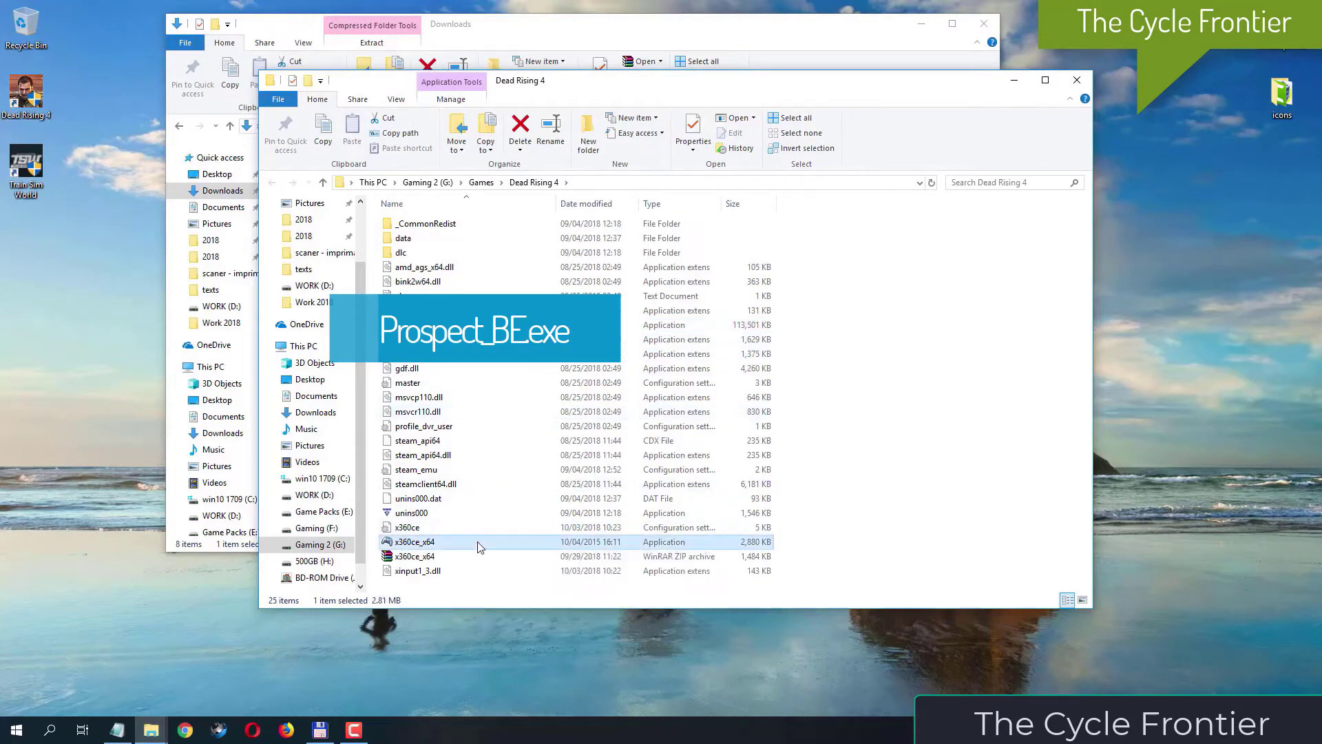
{"action": "right_click", "coordinate": [480, 546]}
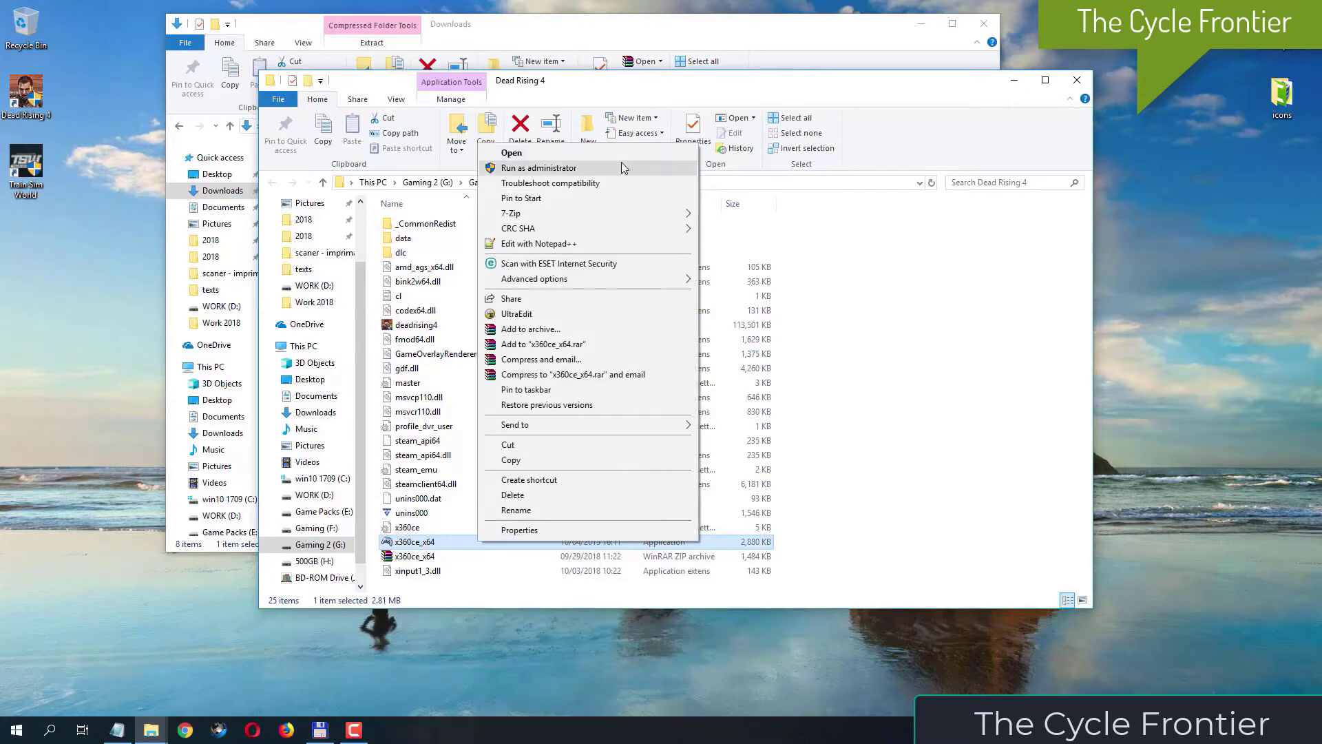
{"action": "left_click", "coordinate": [621, 165]}
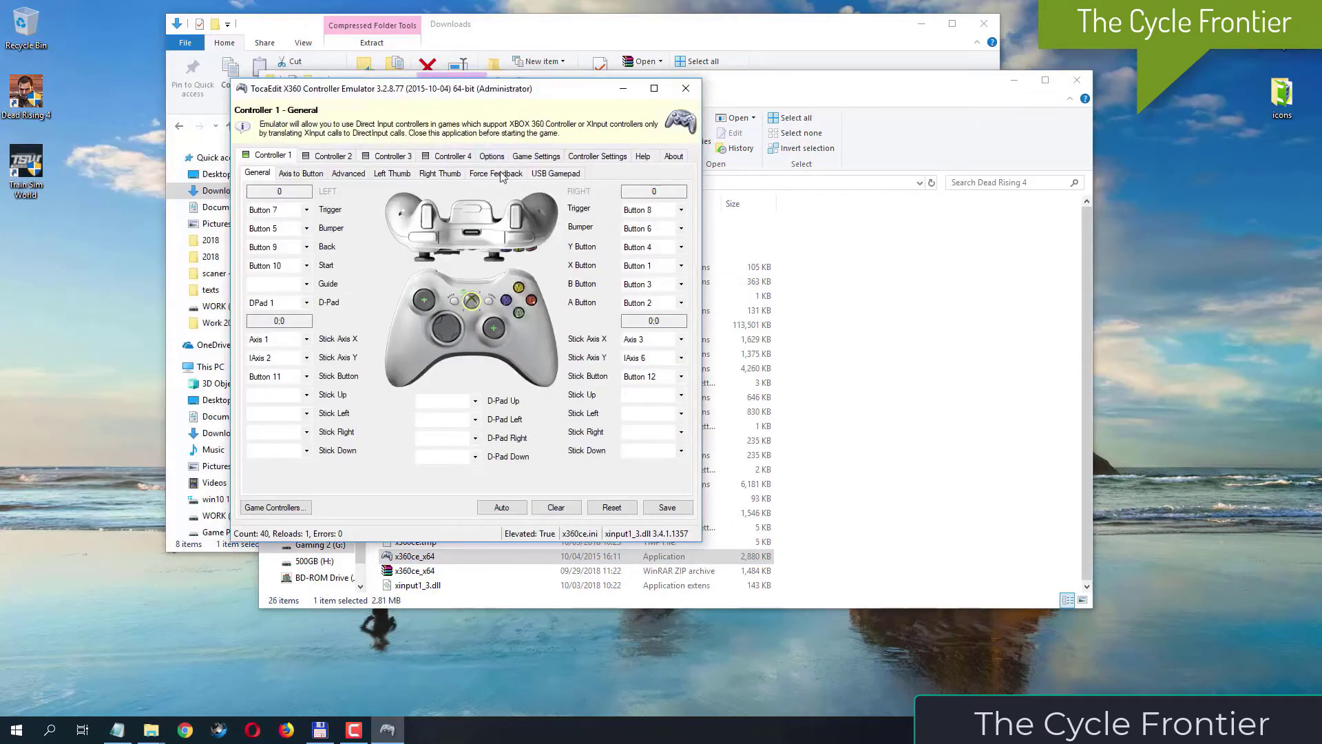
{"action": "left_click", "coordinate": [547, 157]}
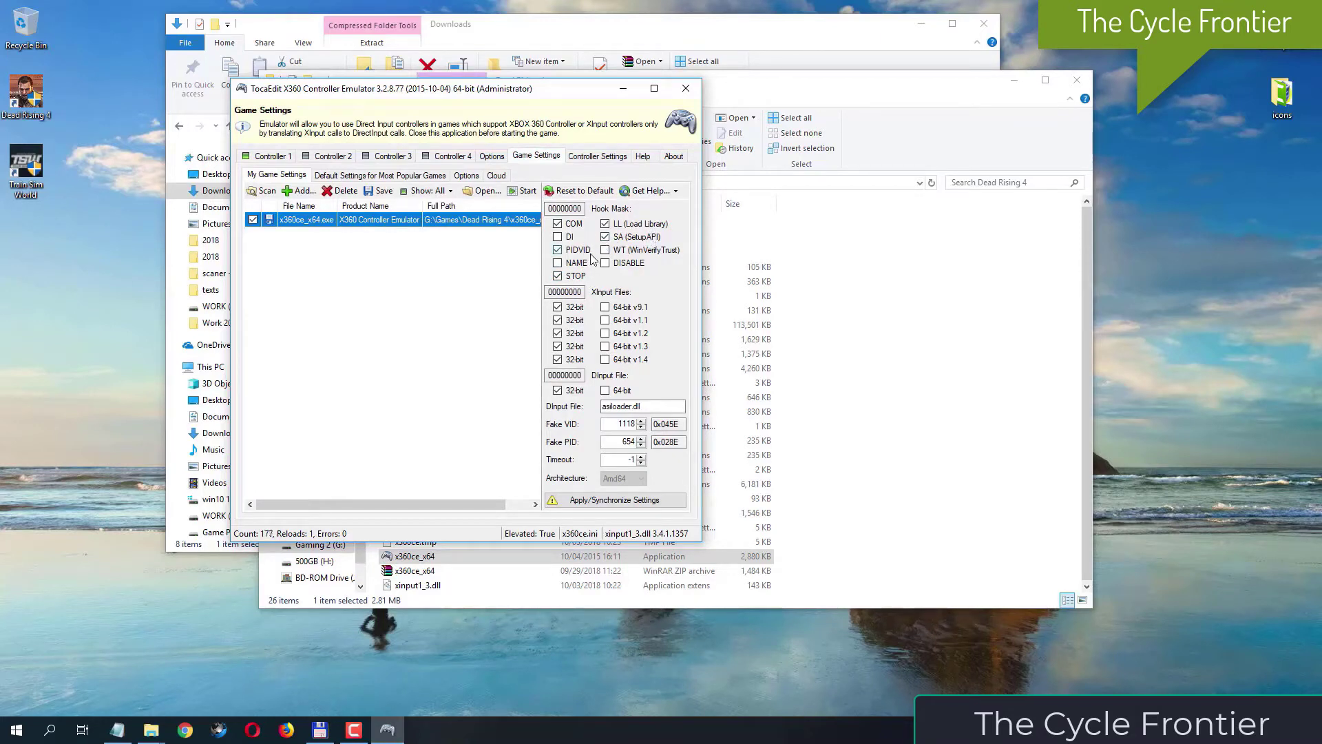
{"action": "left_click", "coordinate": [569, 238]}
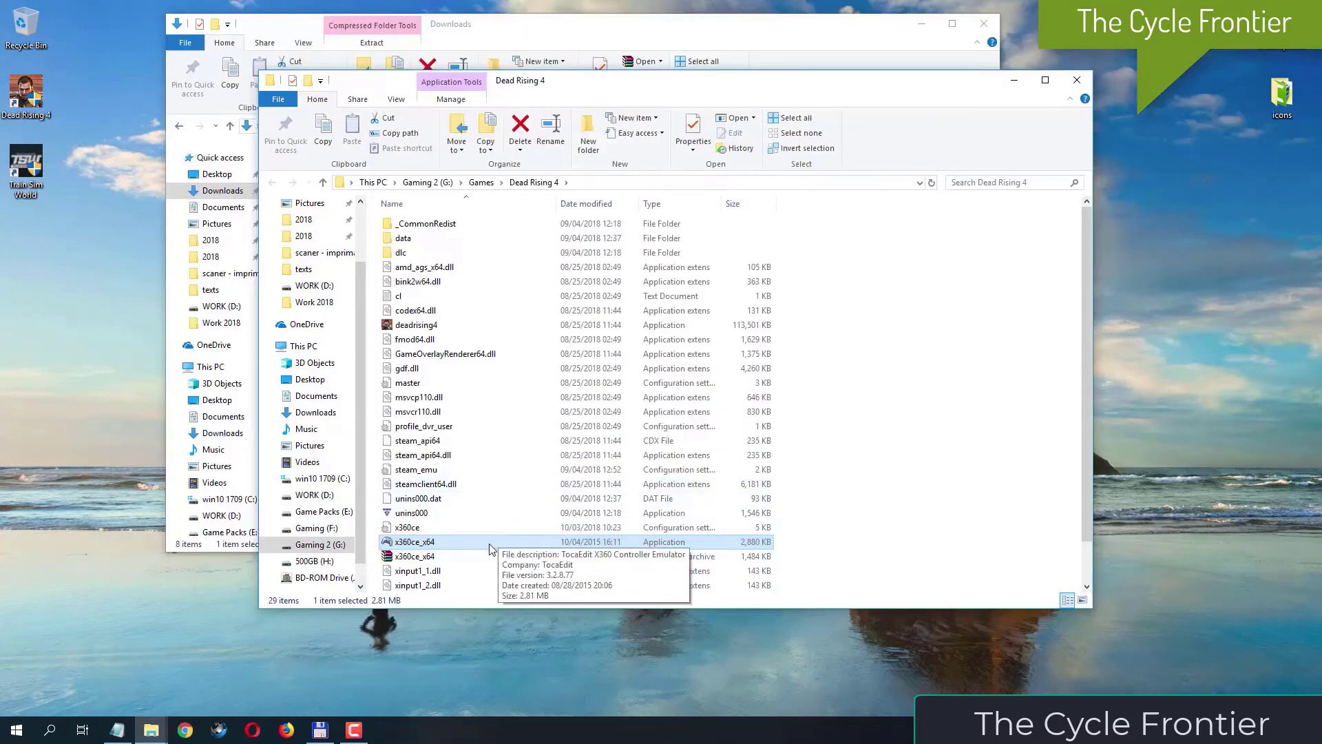
Step: Reopen x360ce_x64 as administrator and show its game settings
{"action": "right_click", "coordinate": [491, 546]}
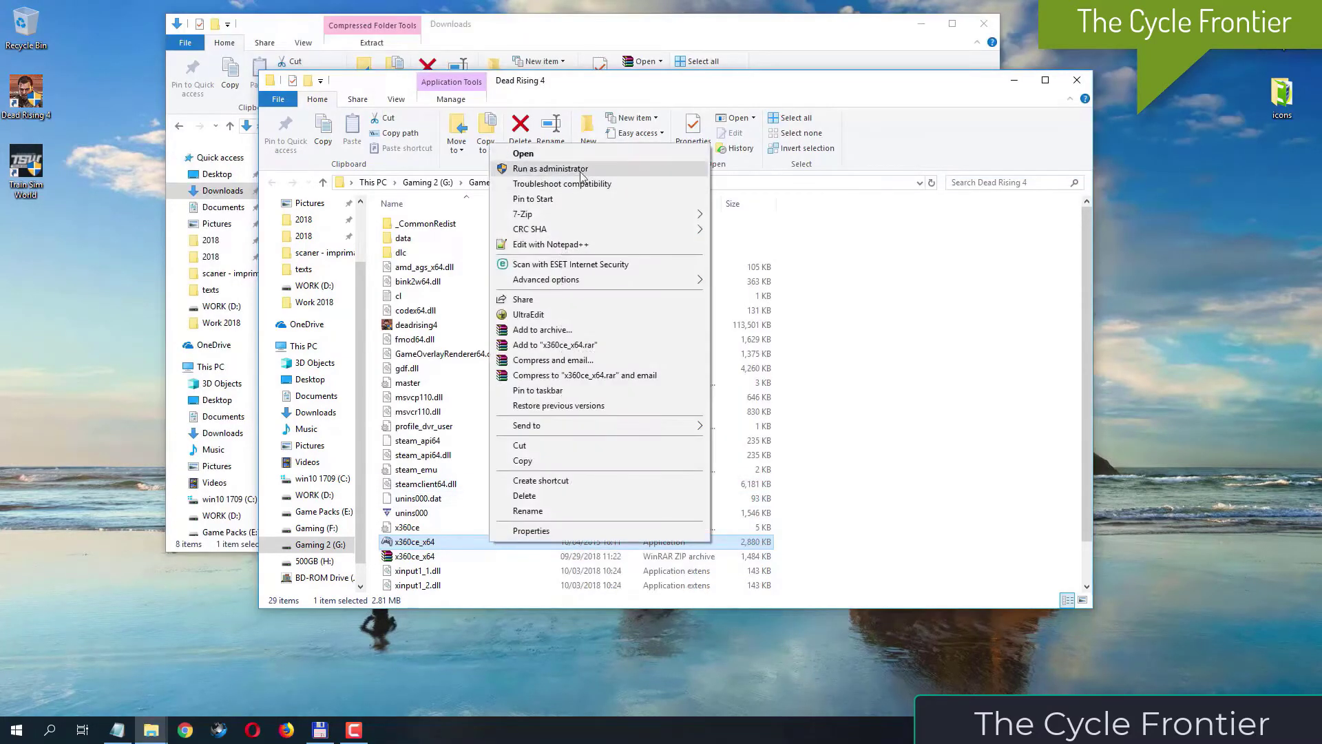
{"action": "left_click", "coordinate": [580, 170]}
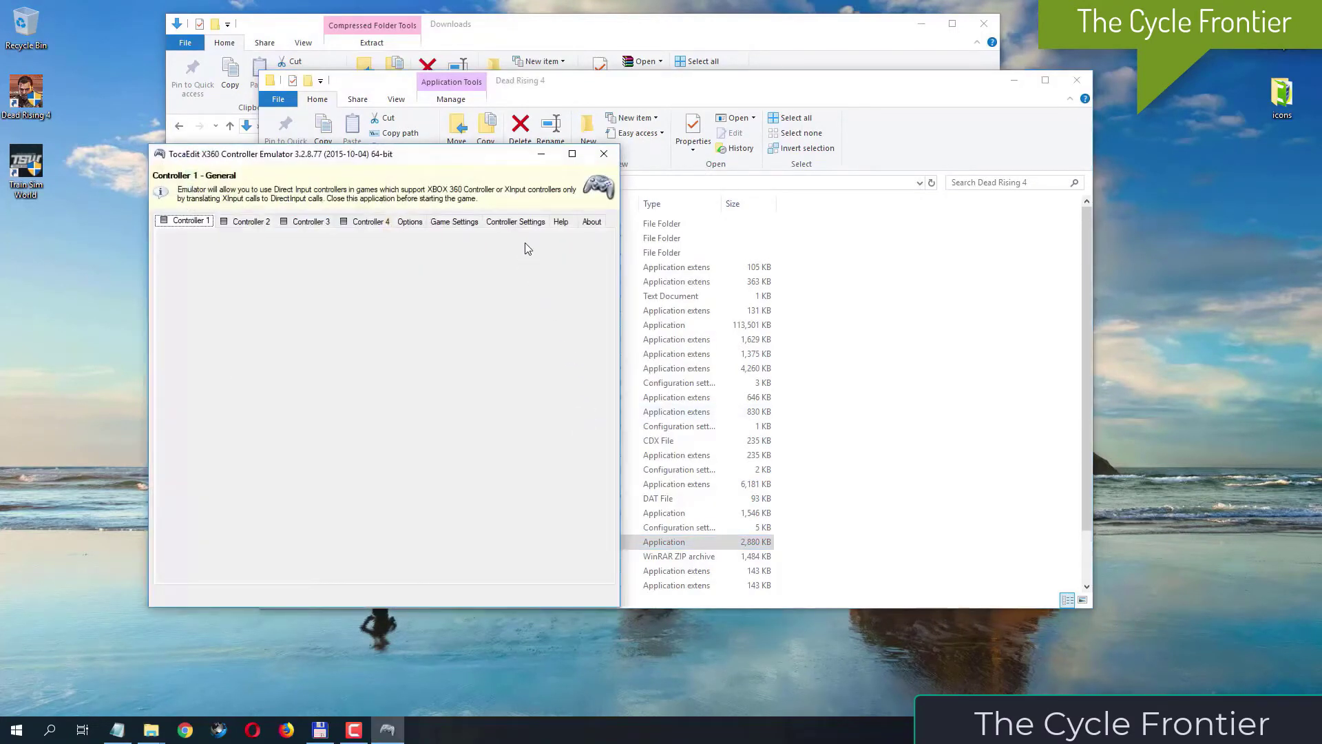
{"action": "left_click", "coordinate": [474, 223]}
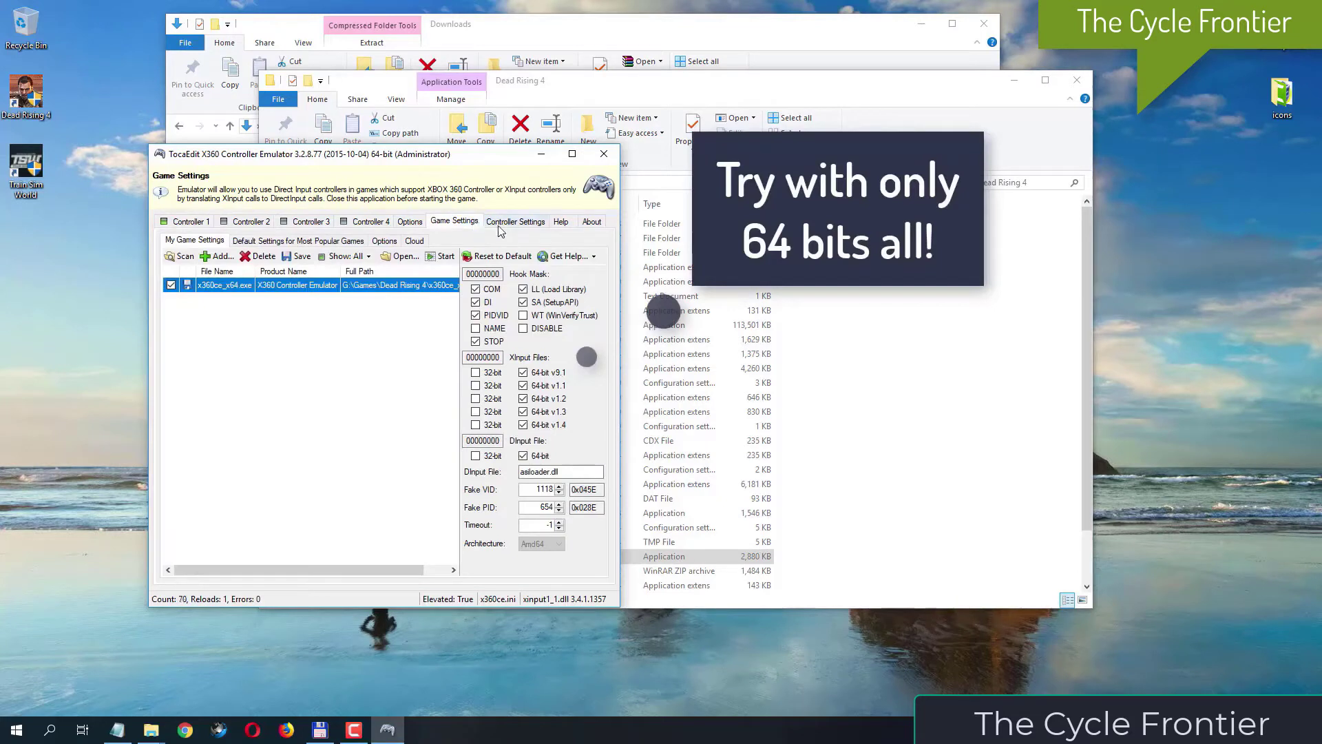
Step: Clear the STOP, PIDVID, DI, COM, SA and LL hook masks for x360ce_x64.exe, save the game settings and close the emulator
{"action": "left_click", "coordinate": [490, 341]}
{"action": "left_click", "coordinate": [492, 314]}
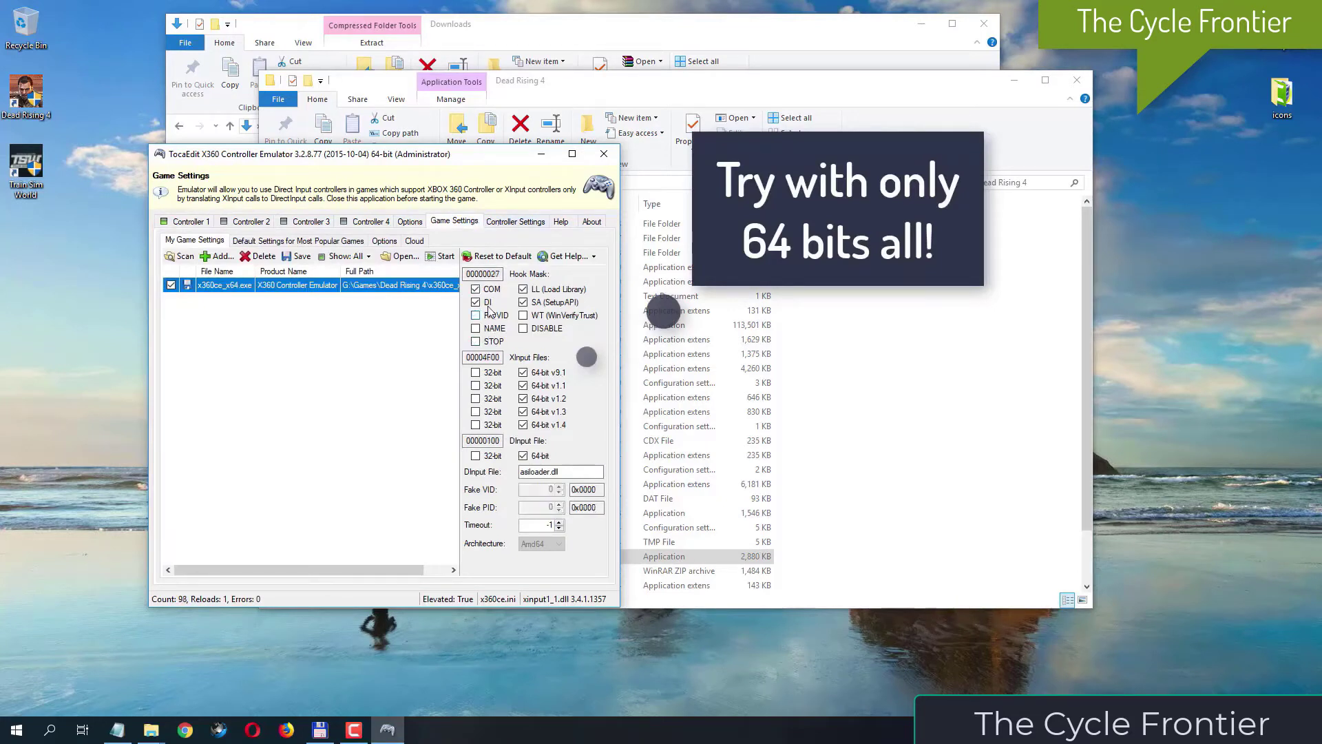
{"action": "left_click", "coordinate": [491, 302]}
{"action": "left_click", "coordinate": [491, 289]}
{"action": "left_click", "coordinate": [548, 302]}
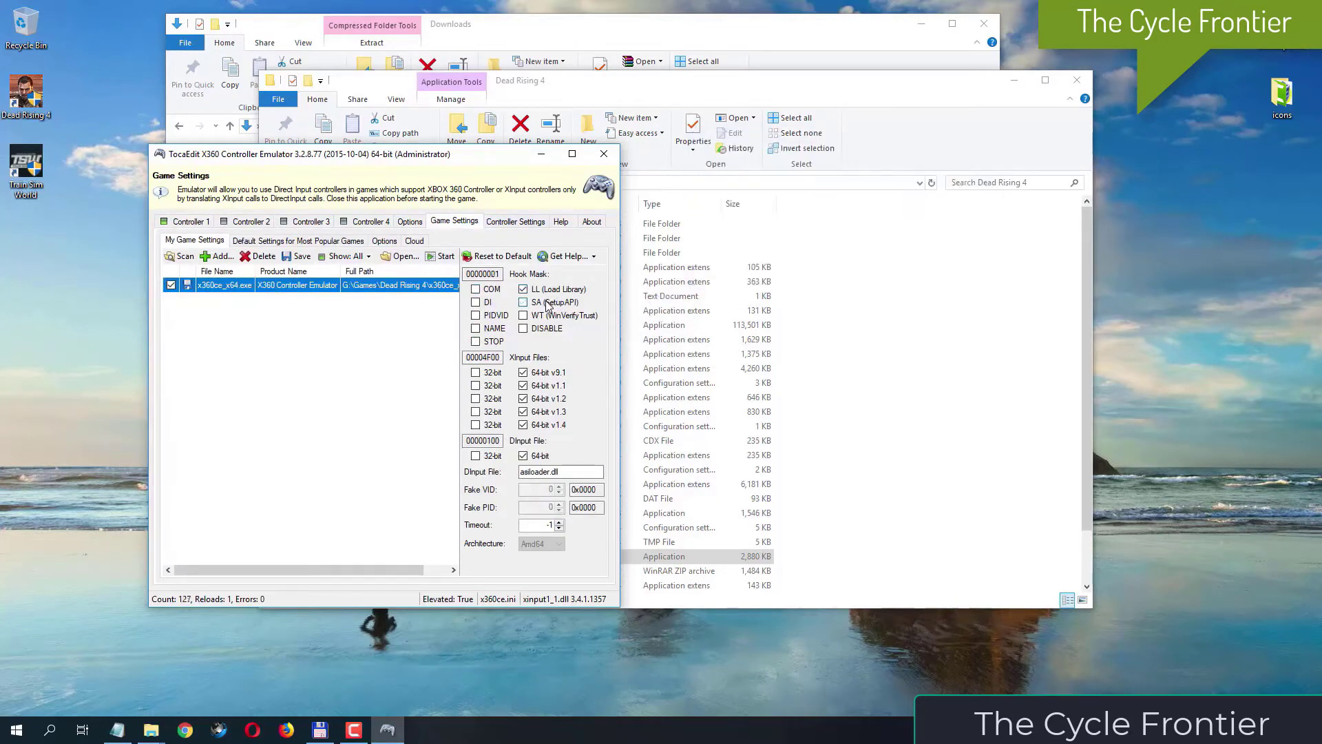
{"action": "left_click", "coordinate": [549, 290]}
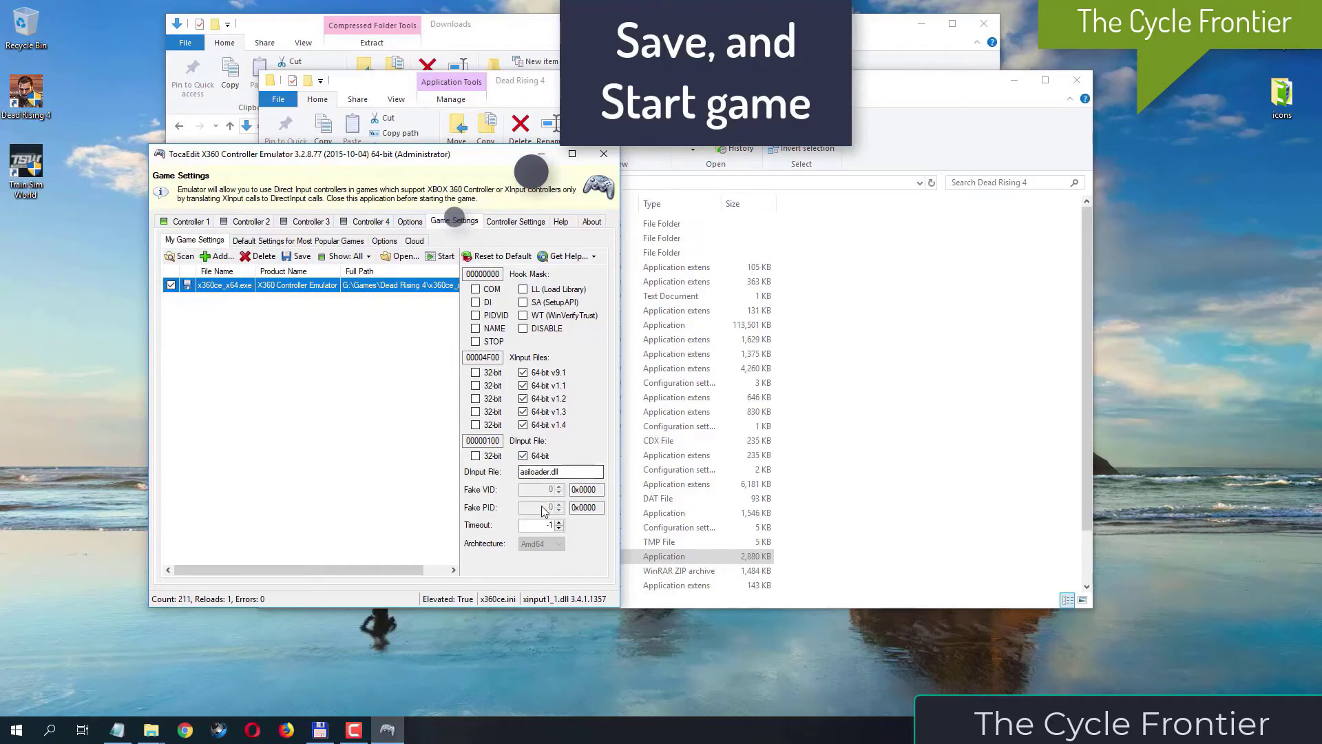
{"action": "left_click", "coordinate": [296, 258]}
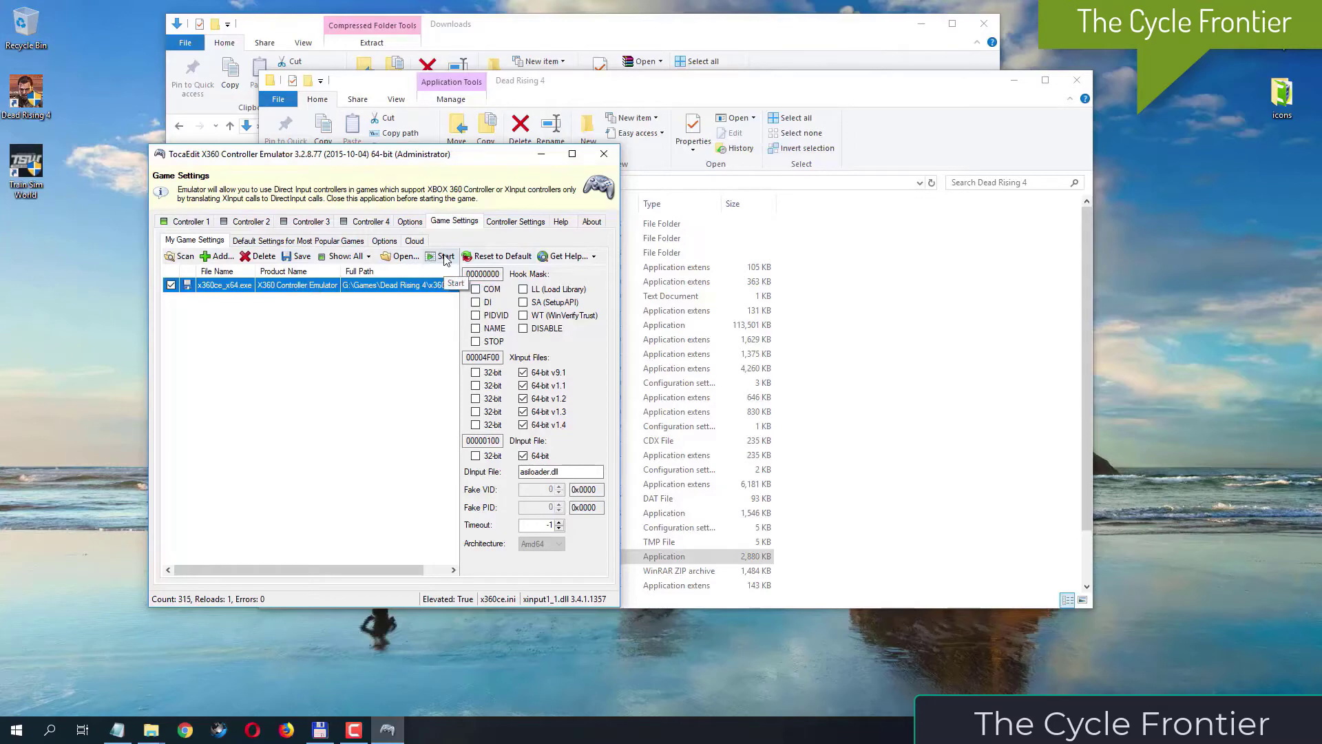
{"action": "left_click_drag", "start_coordinate": [457, 154], "coordinate": [652, 137]}
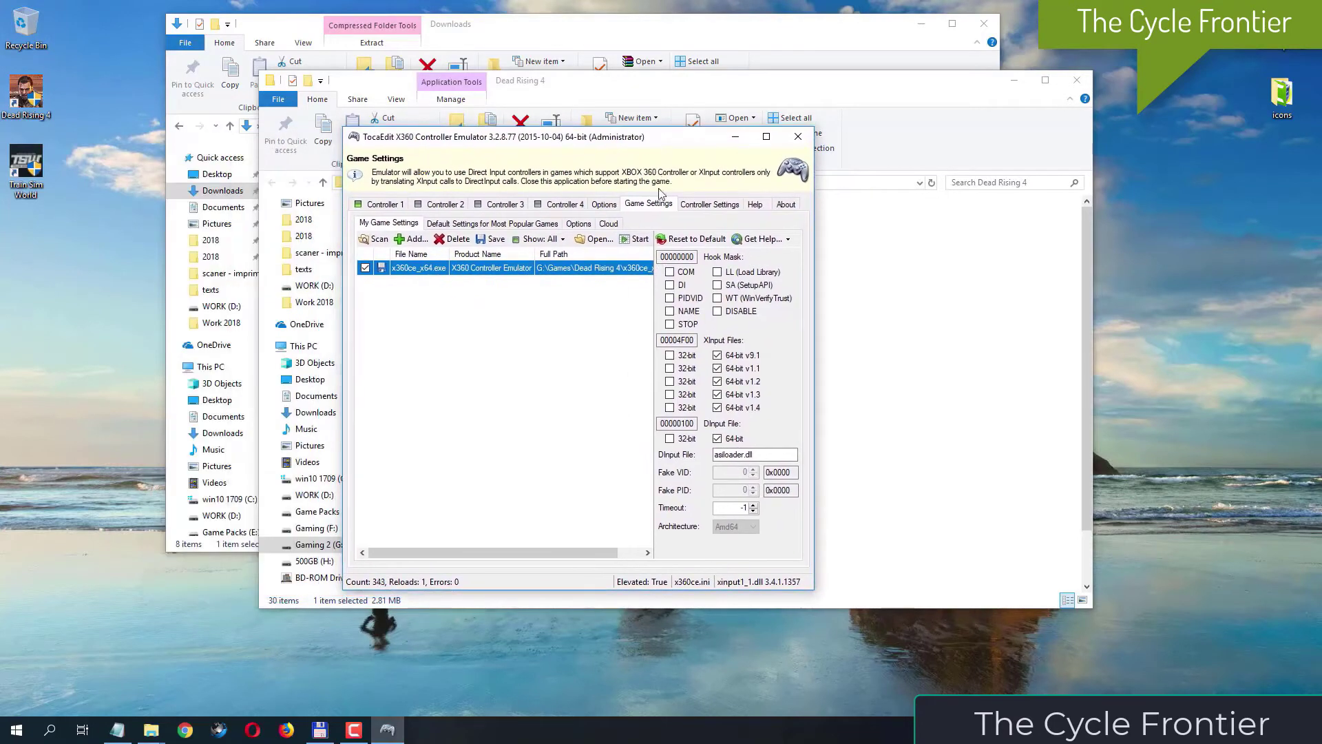
{"action": "left_click", "coordinate": [798, 137]}
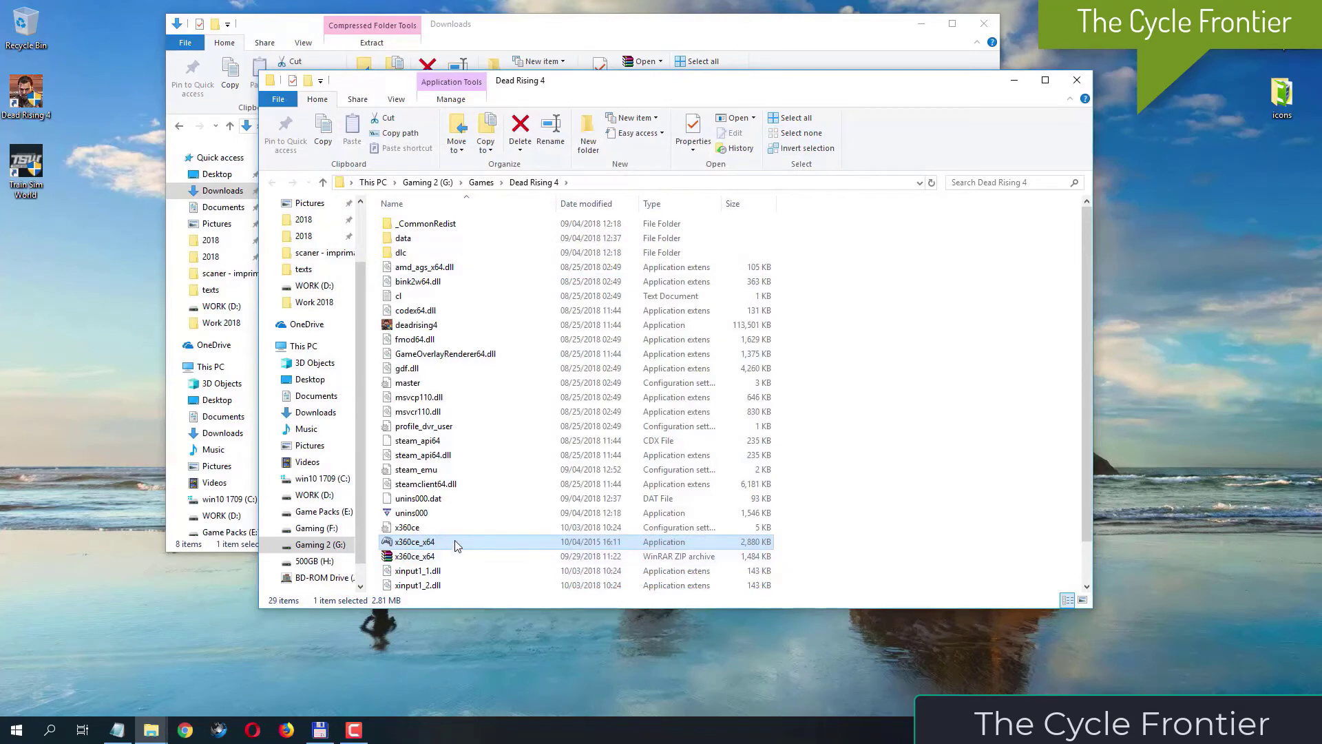
Step: Run x360ce_x64 as administrator again and check the game selection for the USB Gamepad in the controller settings
{"action": "right_click", "coordinate": [454, 544]}
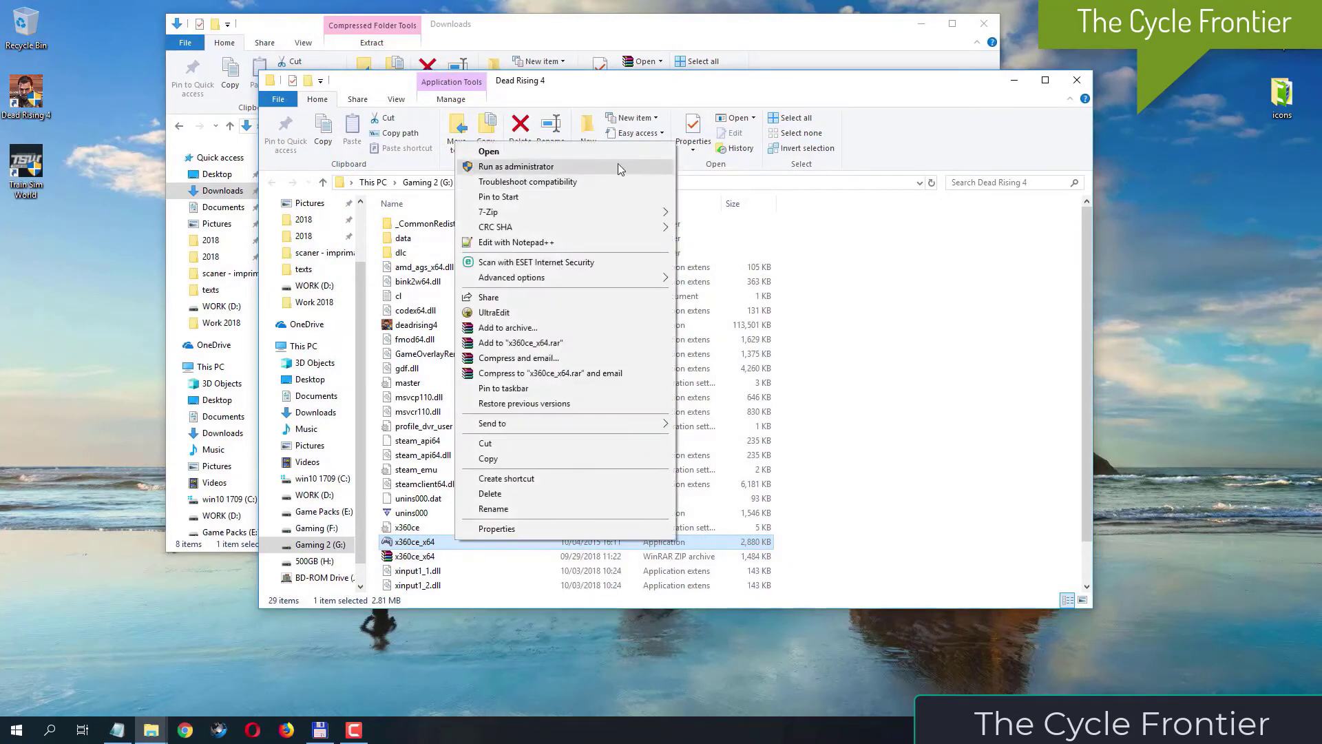
{"action": "left_click", "coordinate": [614, 167]}
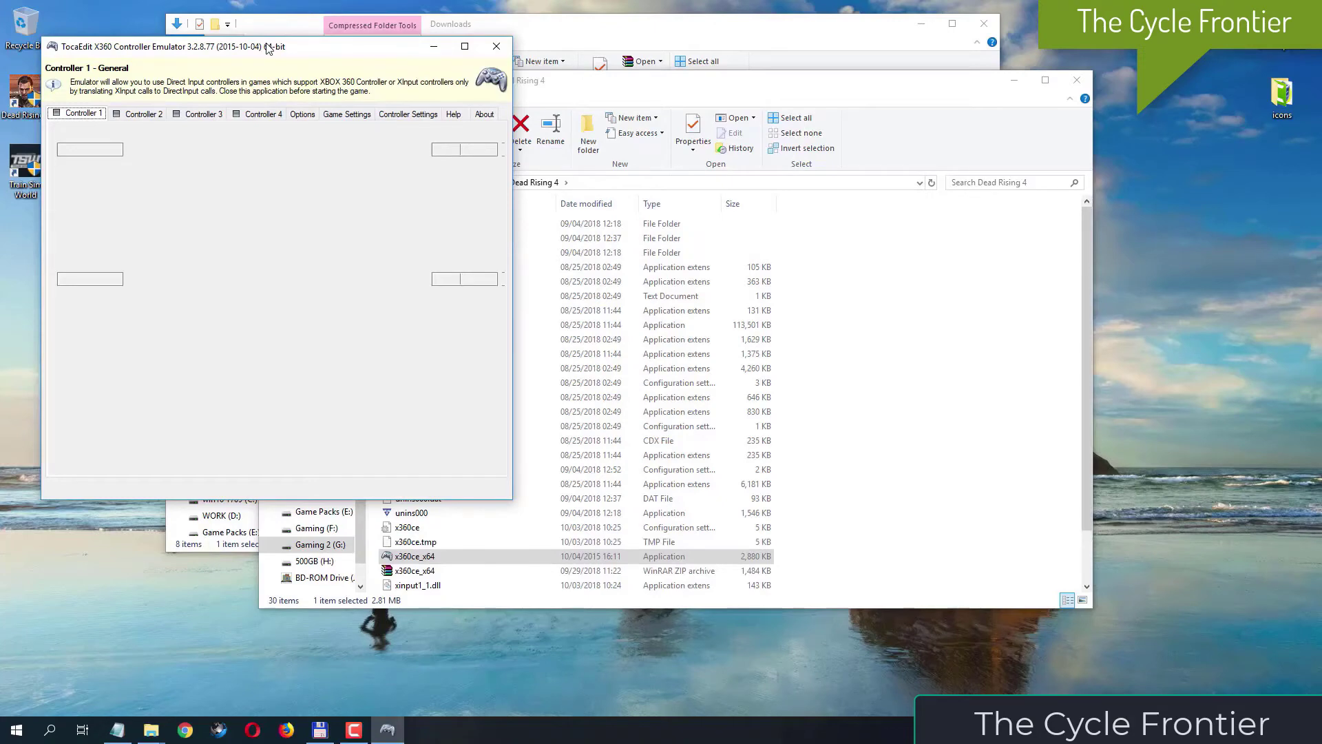
{"action": "left_click_drag", "start_coordinate": [268, 48], "coordinate": [539, 116]}
{"action": "left_click", "coordinate": [669, 182]}
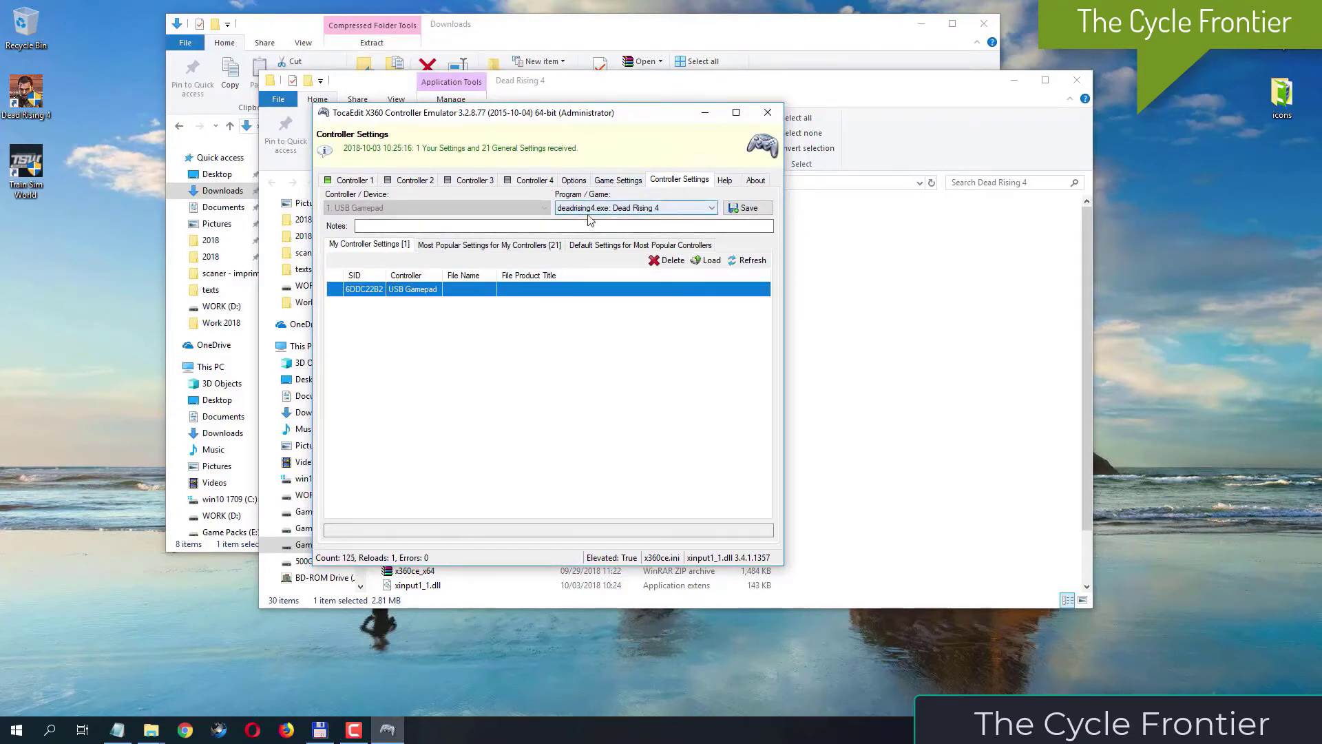
{"action": "left_click", "coordinate": [716, 210]}
{"action": "left_click", "coordinate": [716, 208]}
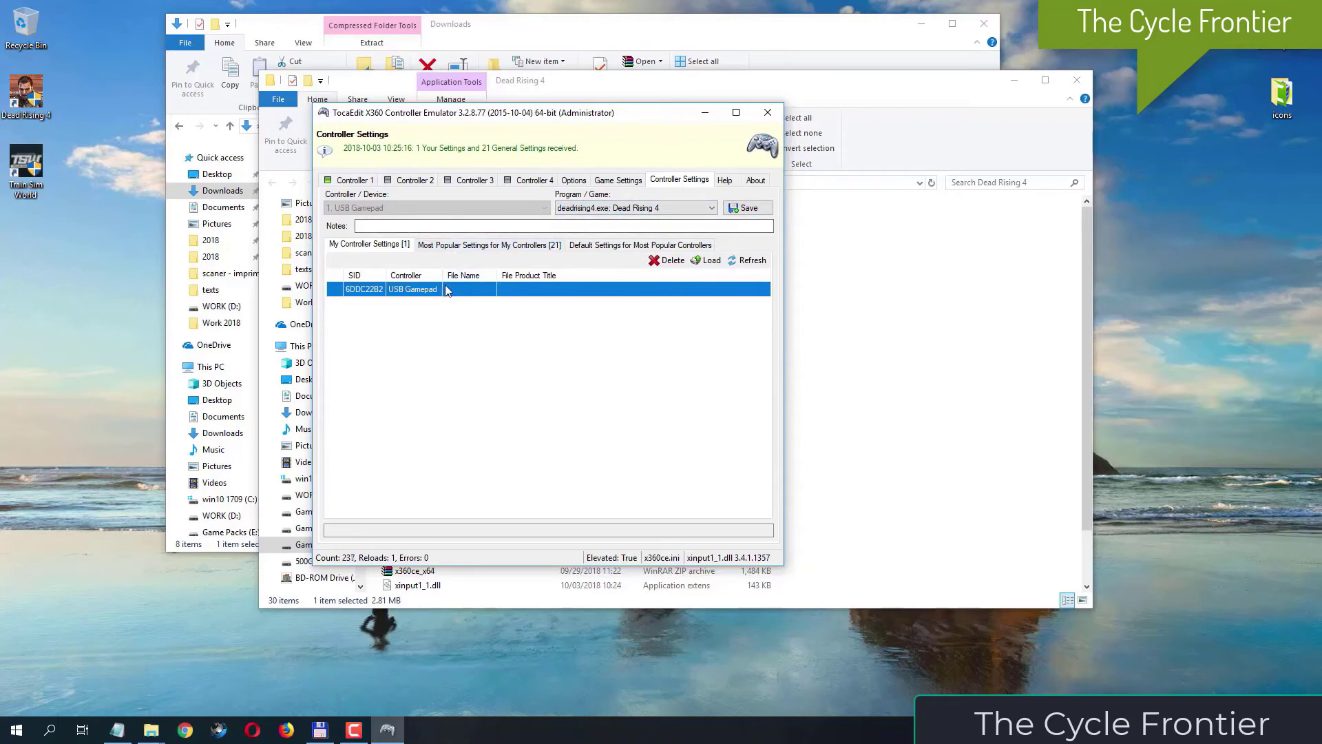
Step: Load the first XBOX 360 Controller for Windows preset from the most popular settings into the USB Gamepad controller
{"action": "left_click", "coordinate": [457, 247]}
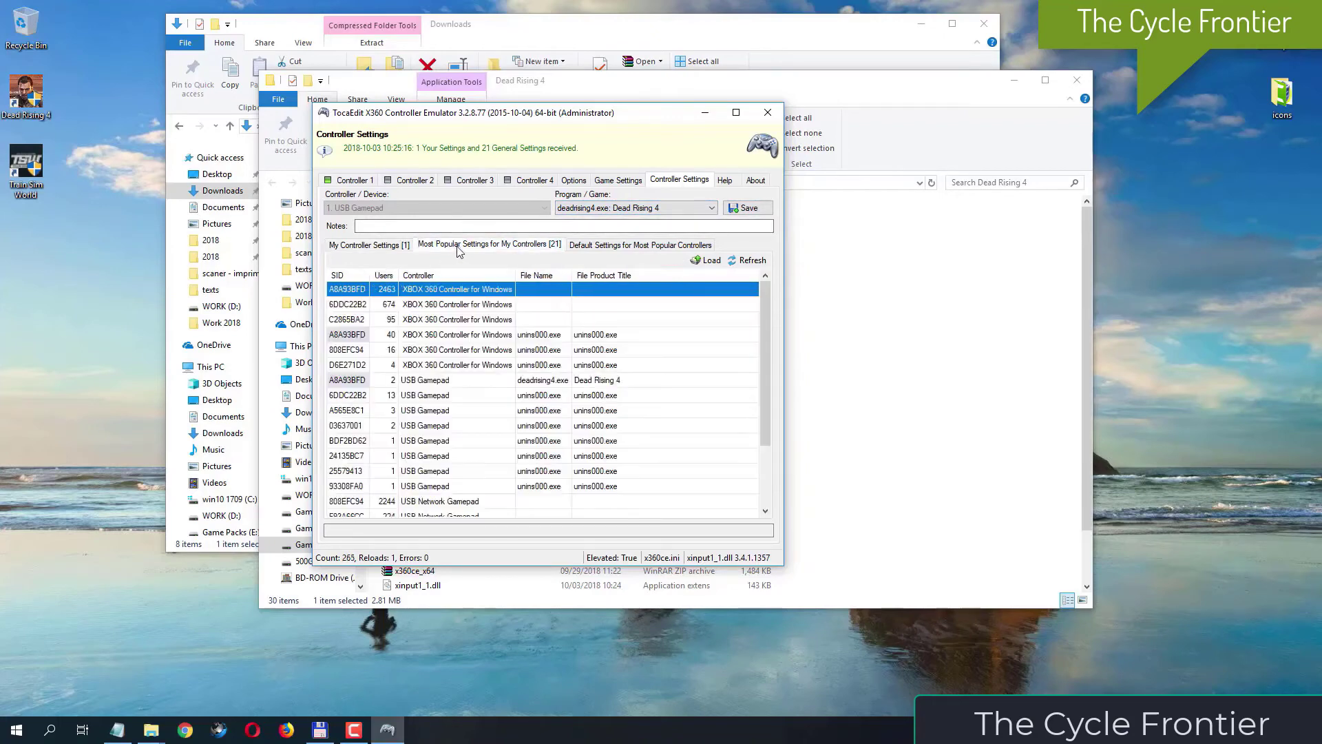
{"action": "left_click", "coordinate": [600, 248]}
{"action": "left_click", "coordinate": [476, 248]}
{"action": "left_click", "coordinate": [704, 265]}
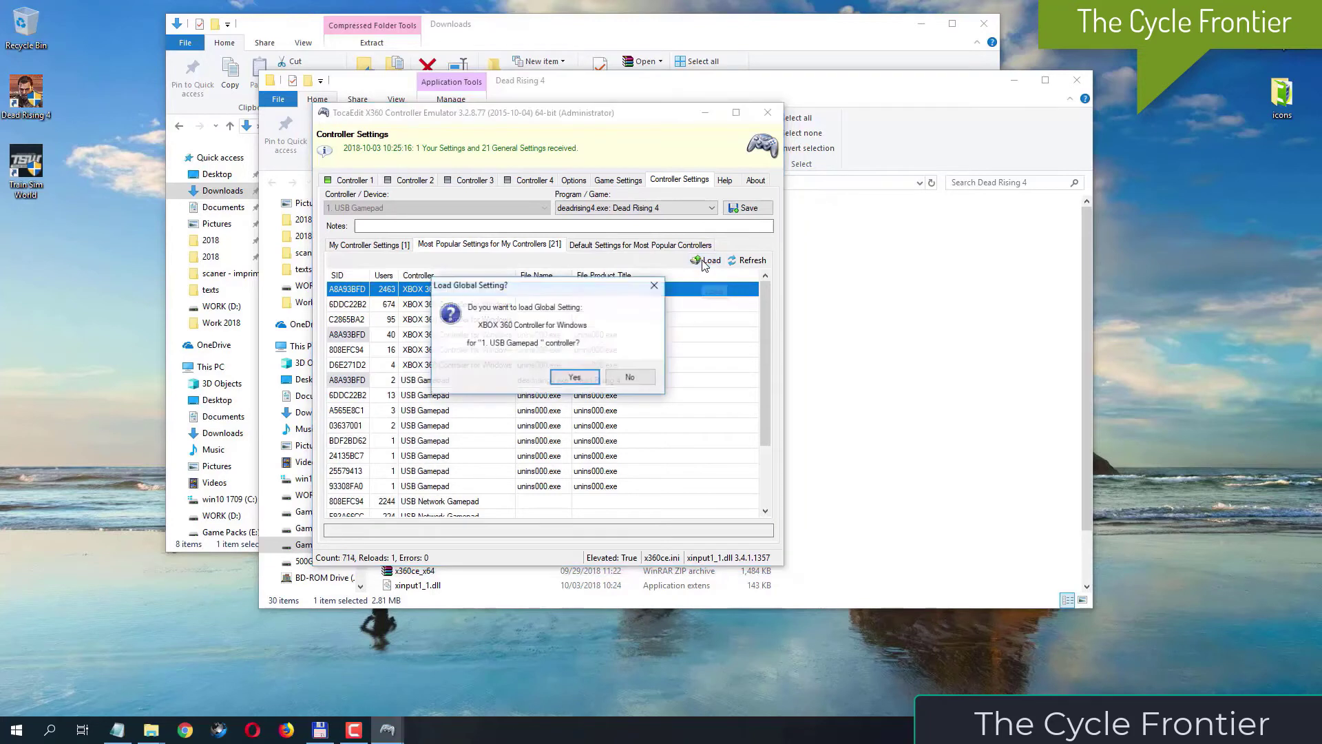
{"action": "left_click", "coordinate": [574, 378]}
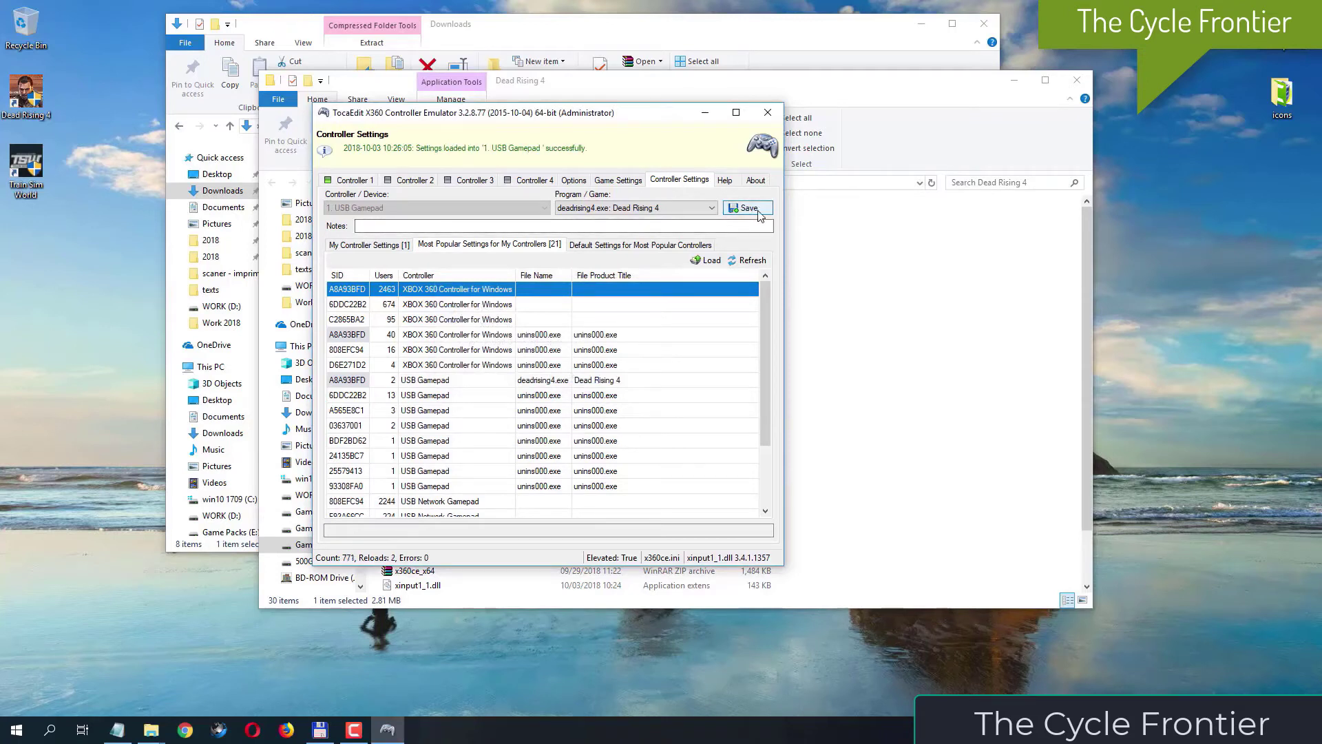
Step: Save the USB Gamepad controller settings for deadrising4.exe: Dead Rising 4 and close the emulator
{"action": "left_click", "coordinate": [749, 208]}
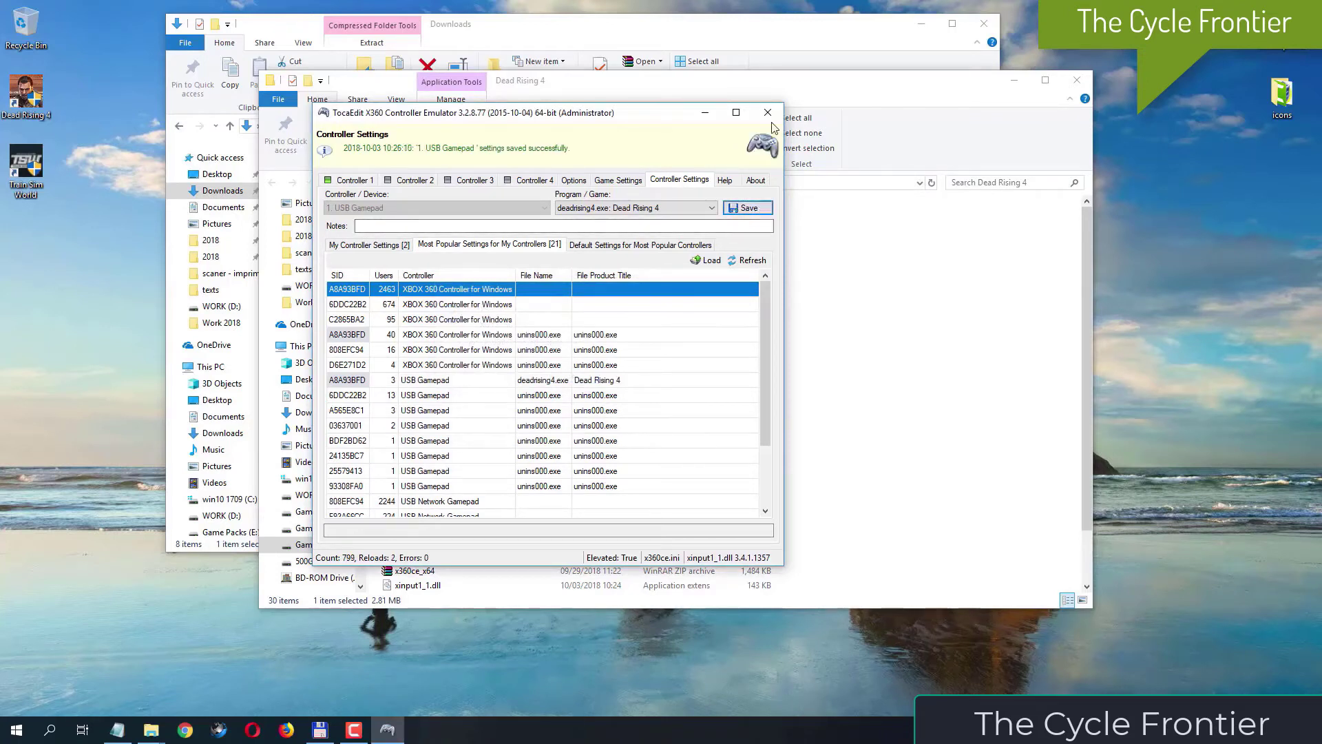
{"action": "left_click", "coordinate": [599, 180]}
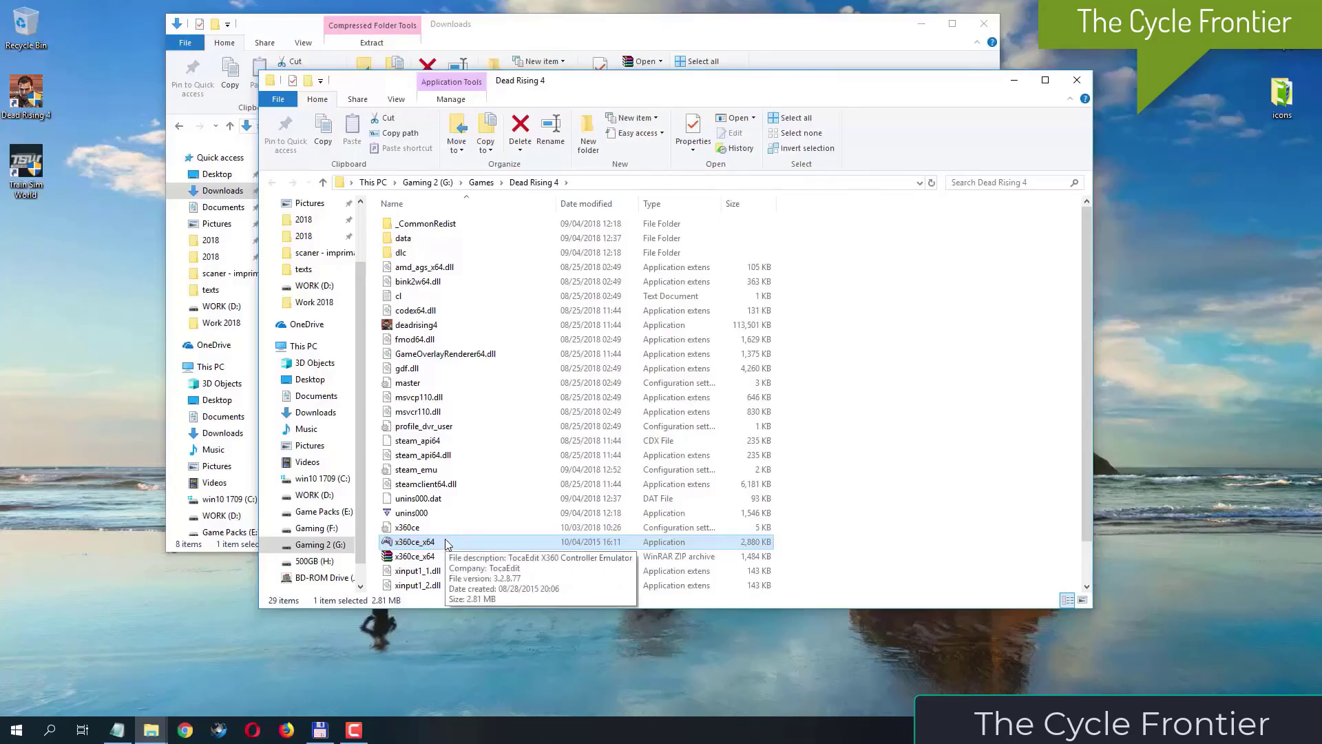
Step: Run x360ce_x64 from the Dead Rising 4 folder as administrator and show the emulator's game settings
{"action": "right_click", "coordinate": [445, 542]}
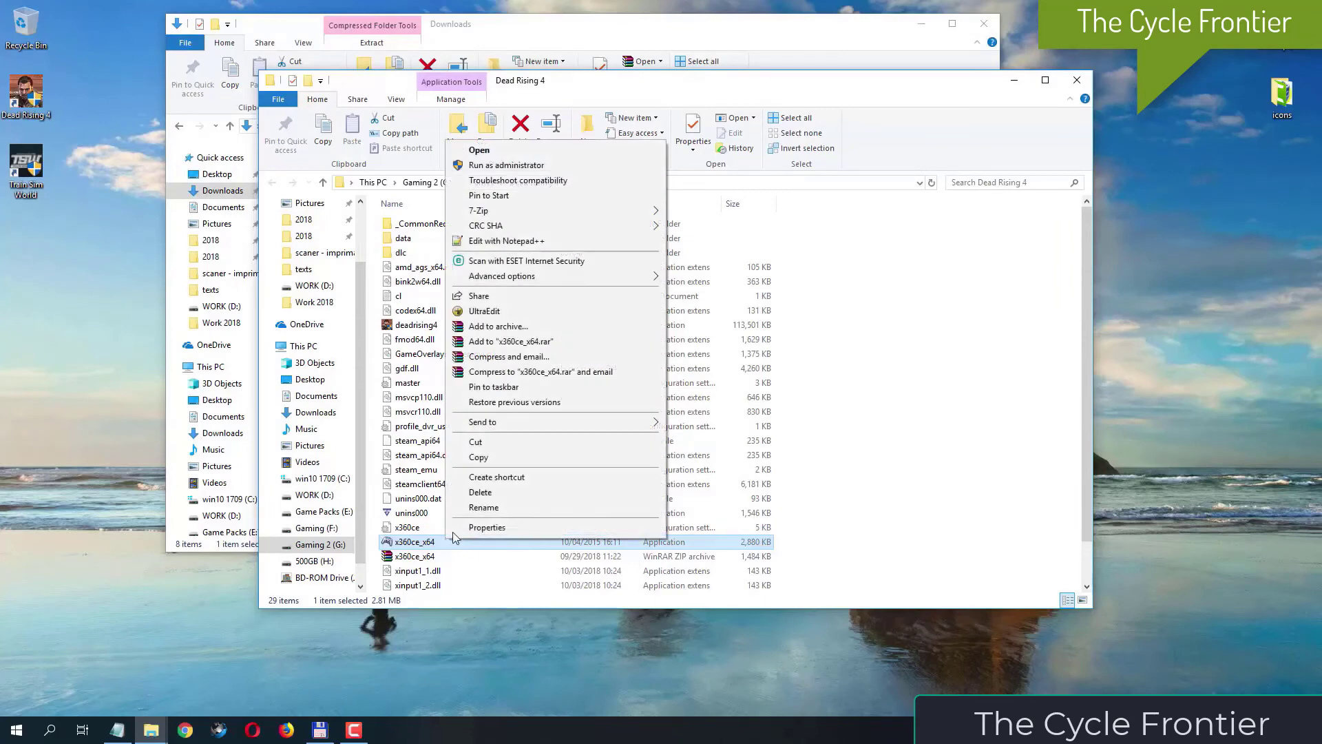
{"action": "left_click", "coordinate": [524, 166]}
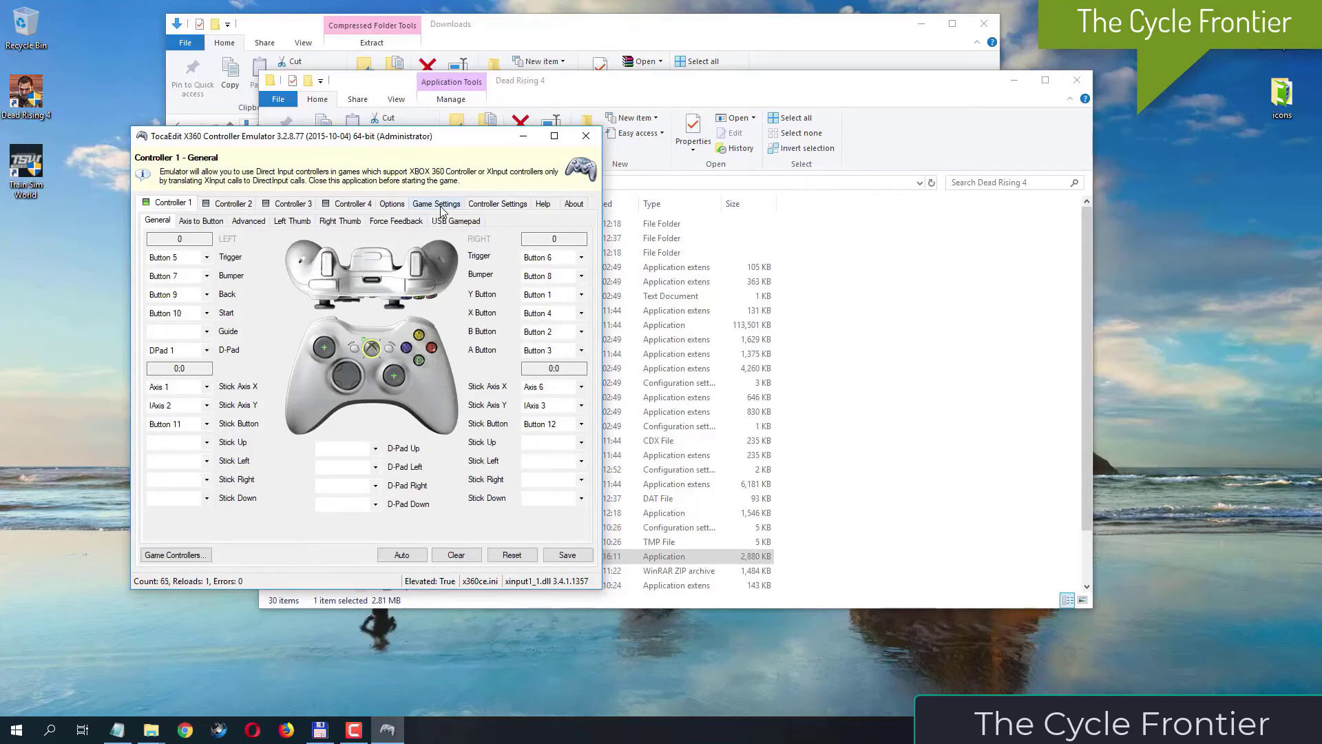
{"action": "left_click", "coordinate": [436, 204]}
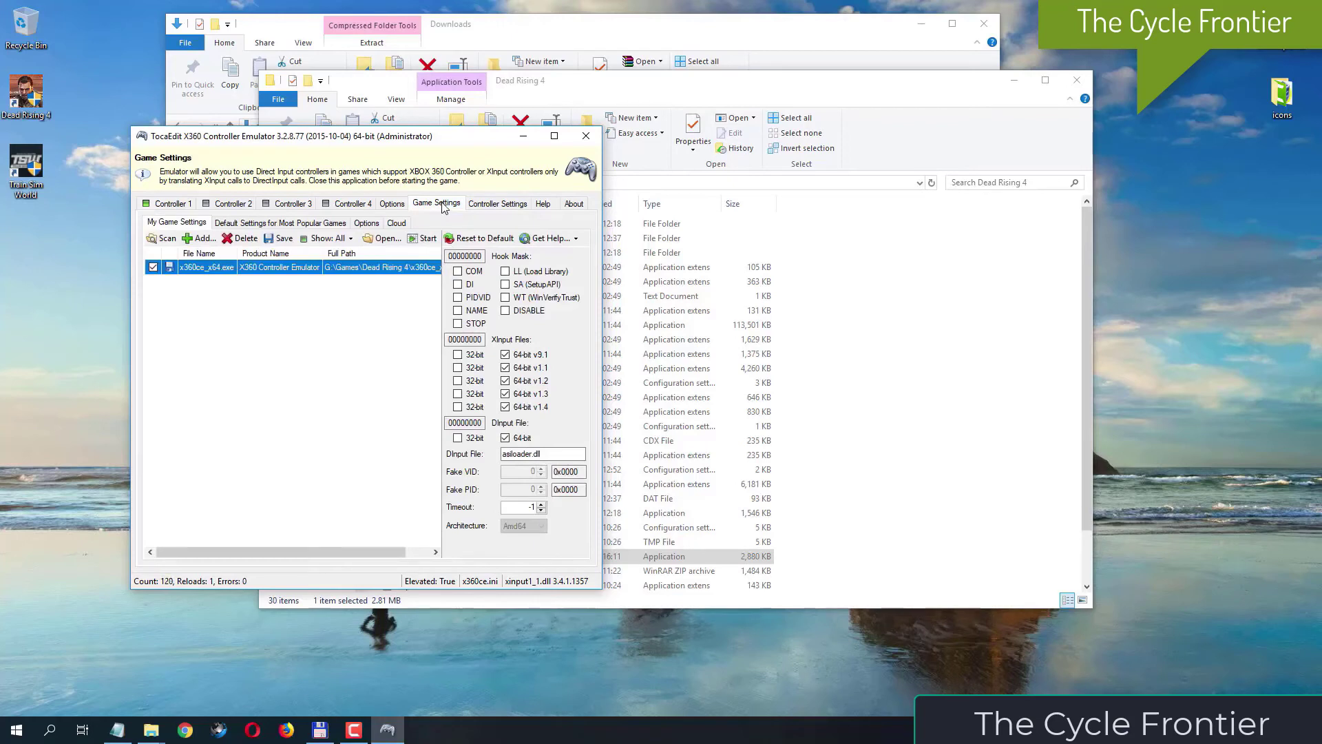
Step: For x360ce_x64.exe, select the 32-bit versions of all five XInput files and of the DInput file instead of the 64-bit ones
{"action": "left_click", "coordinate": [505, 354]}
{"action": "left_click", "coordinate": [457, 354]}
{"action": "left_click", "coordinate": [457, 367]}
{"action": "left_click", "coordinate": [457, 380]}
{"action": "left_click", "coordinate": [457, 393]}
{"action": "left_click", "coordinate": [458, 406]}
{"action": "left_click", "coordinate": [459, 438]}
Step: Enable the COM, DI, PIDVID, NAME, LL, SA and WT hook masks, save the game settings and close the emulator
{"action": "left_click", "coordinate": [474, 272]}
{"action": "left_click", "coordinate": [473, 285]}
{"action": "left_click", "coordinate": [475, 298]}
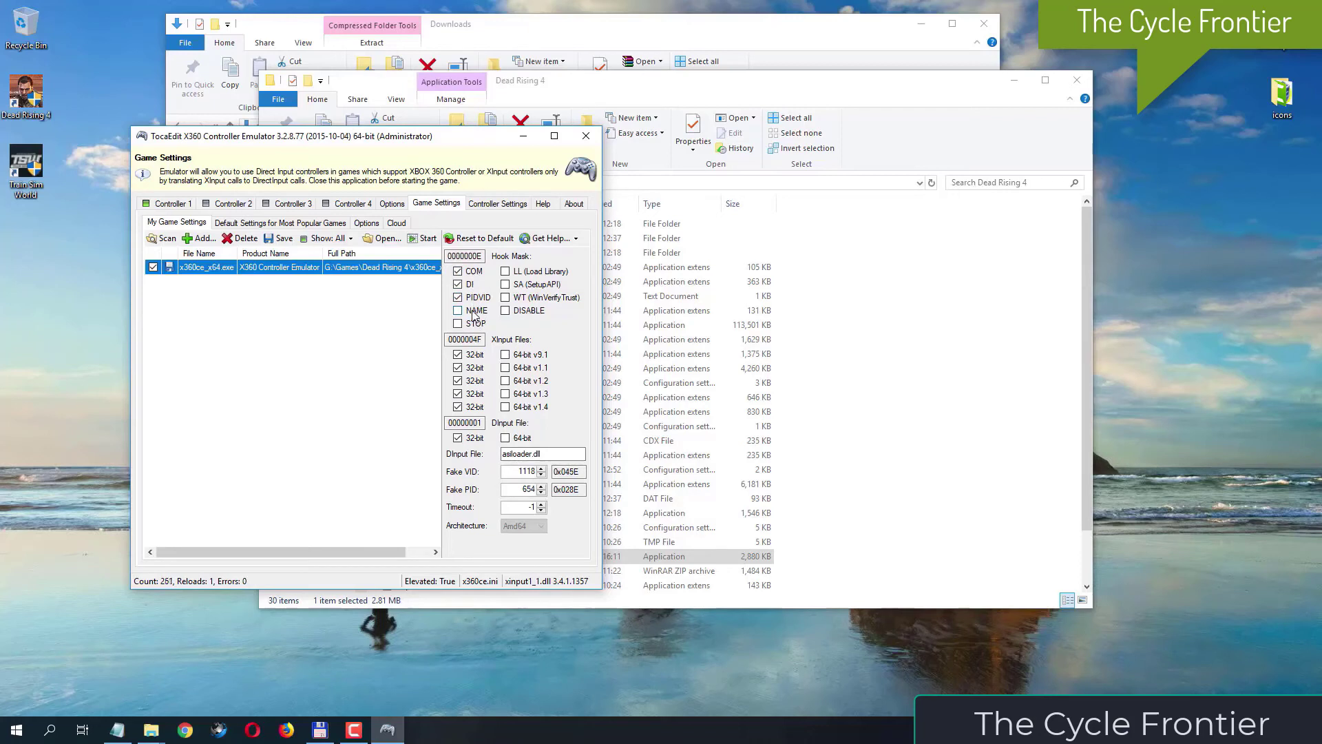
{"action": "left_click", "coordinate": [474, 313]}
{"action": "left_click", "coordinate": [531, 273]}
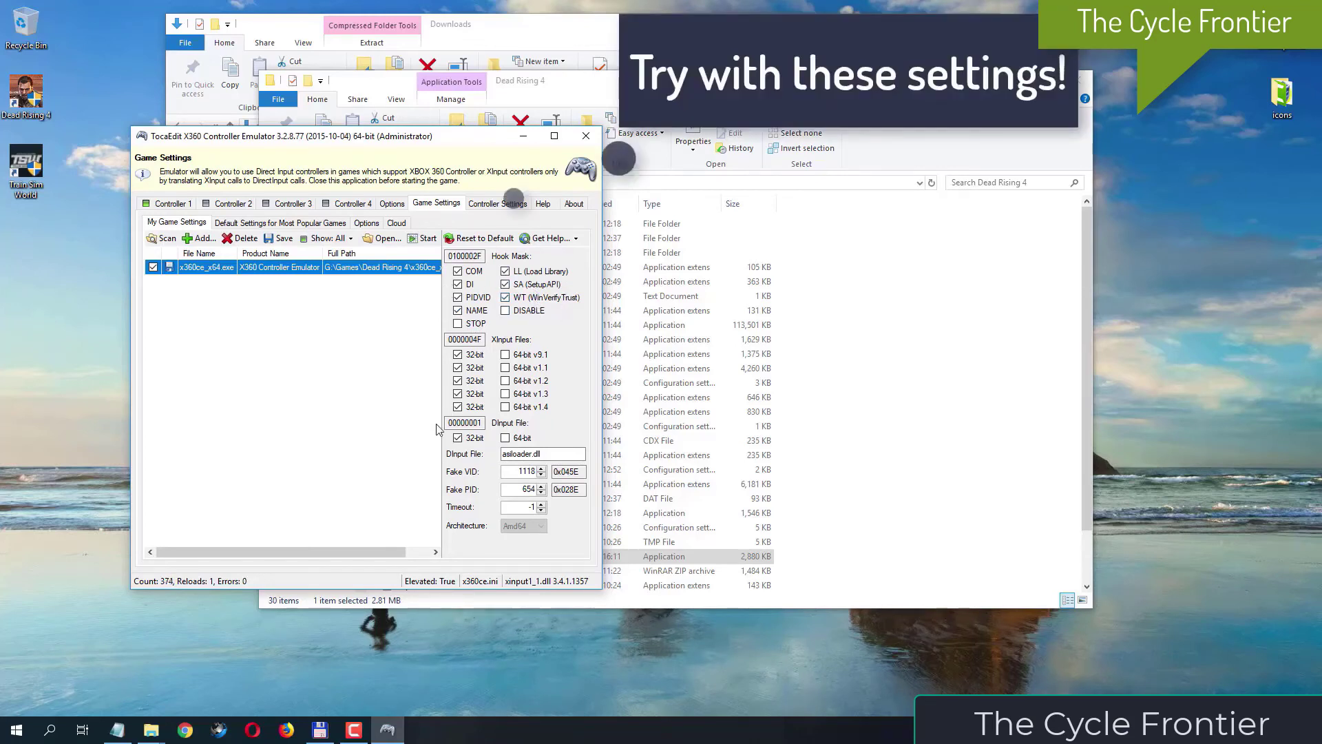
{"action": "left_click", "coordinate": [278, 239]}
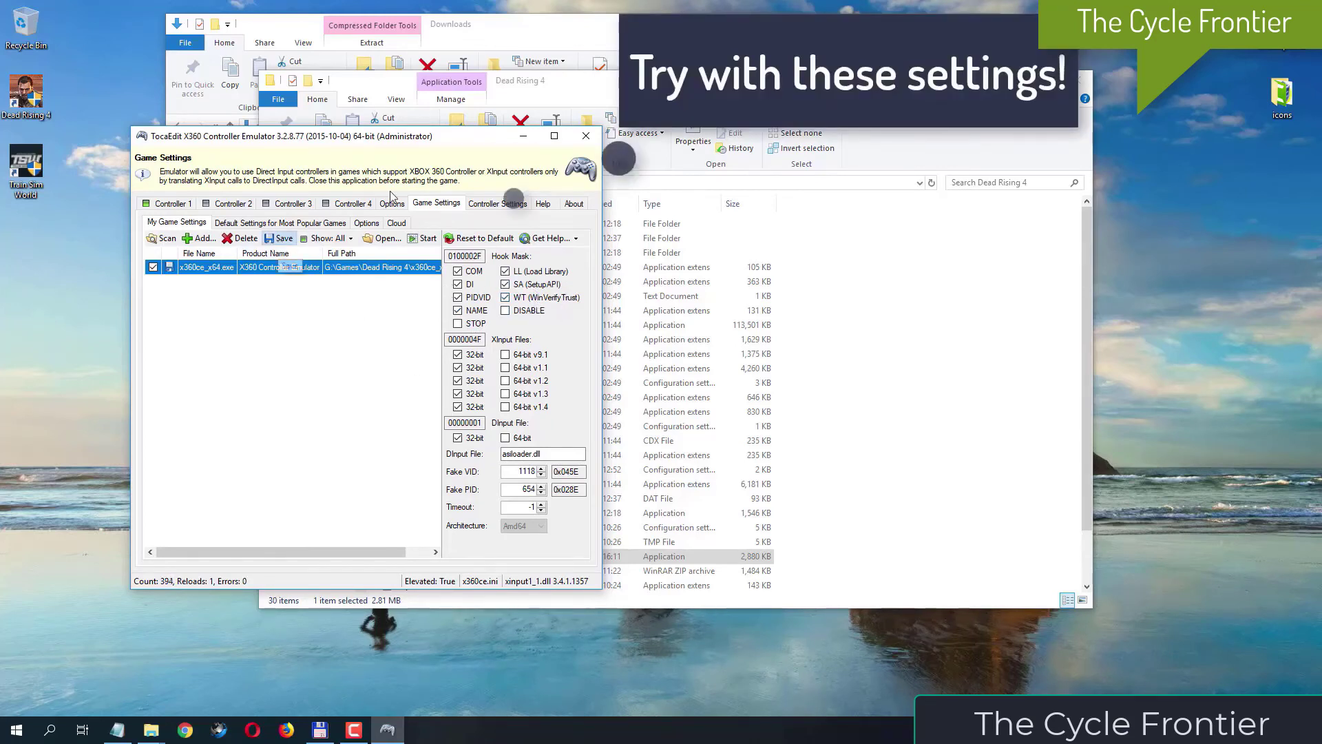
{"action": "left_click", "coordinate": [589, 144]}
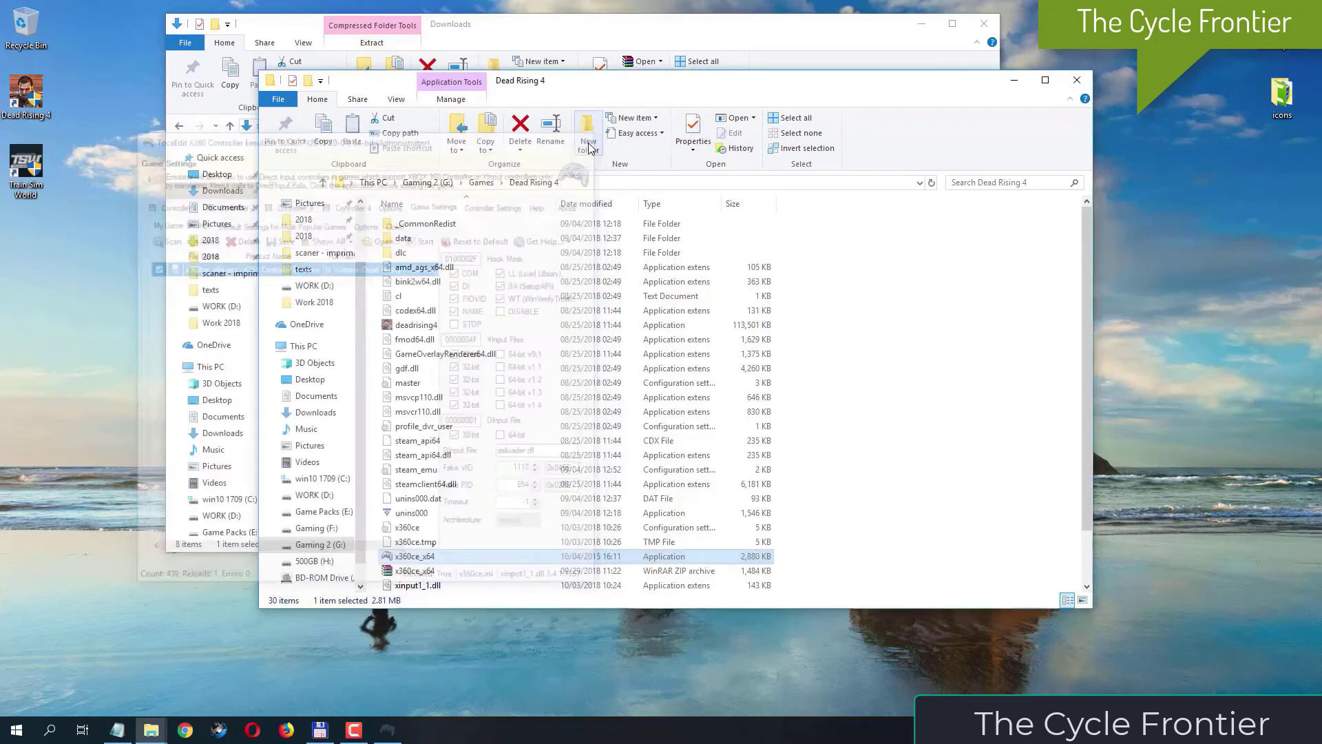